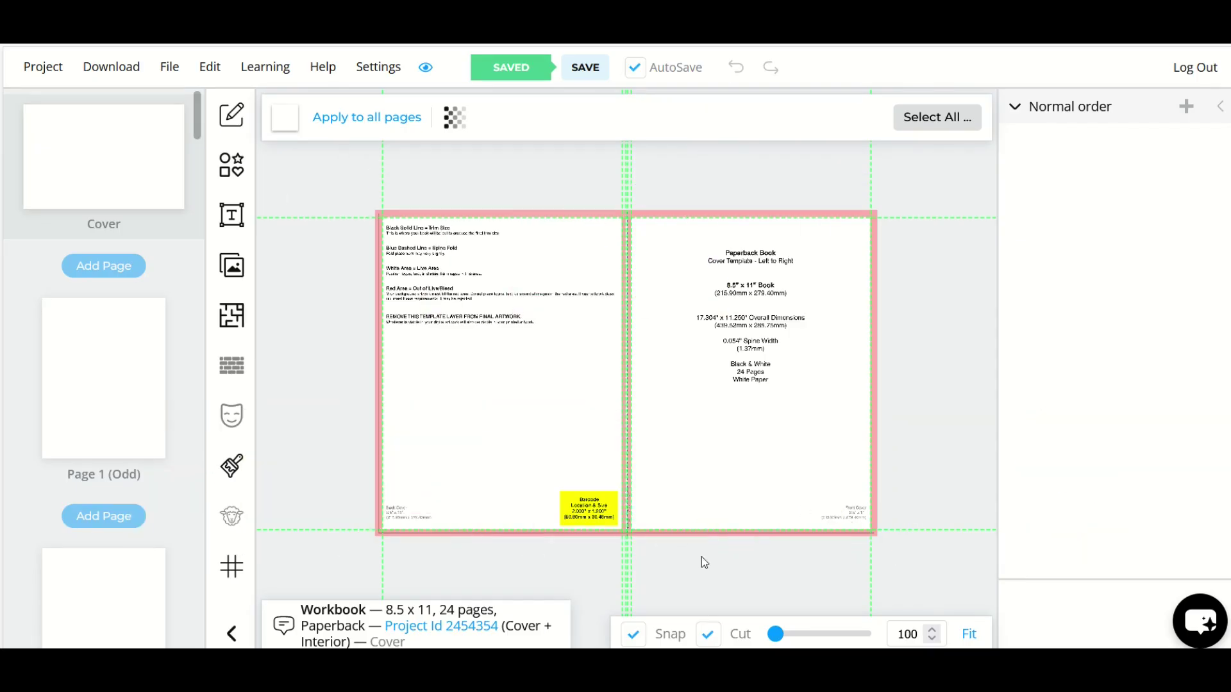
# Add a rectangle and stretch it from the top-left corner over the whole cover spread
pyautogui.click(238, 183)
pyautogui.click(285, 184)
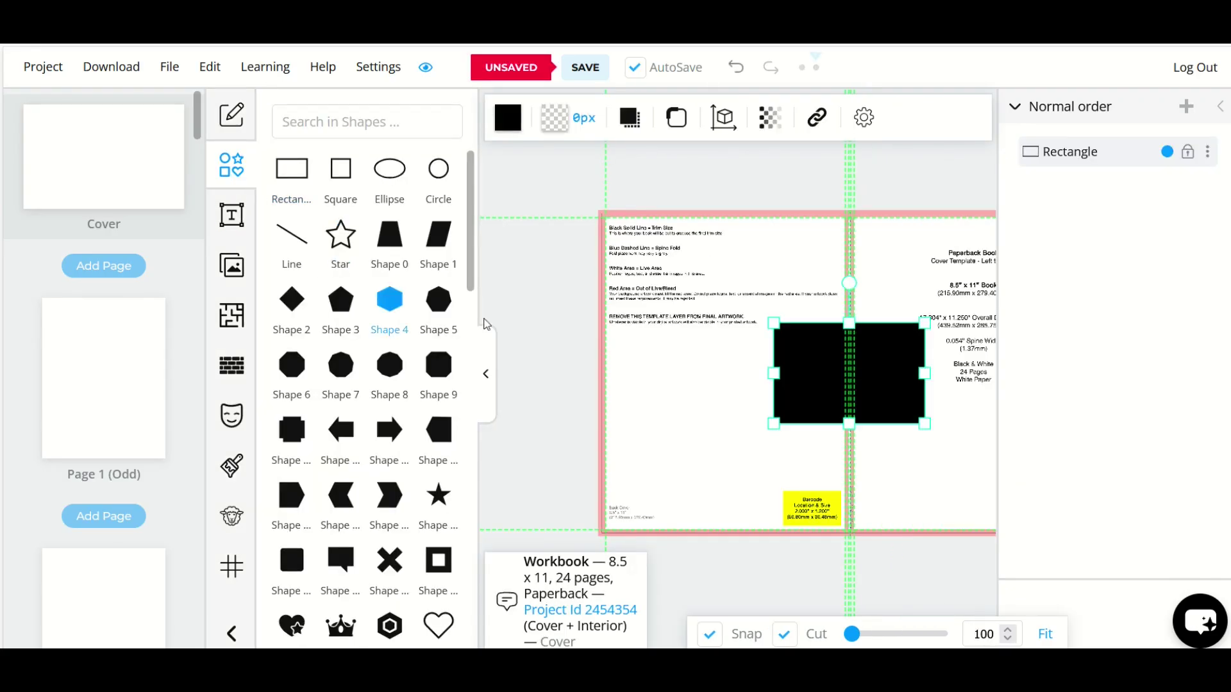
pyautogui.moveTo(815, 367); pyautogui.dragTo(637, 251)
pyautogui.moveTo(746, 305); pyautogui.dragTo(1092, 545)
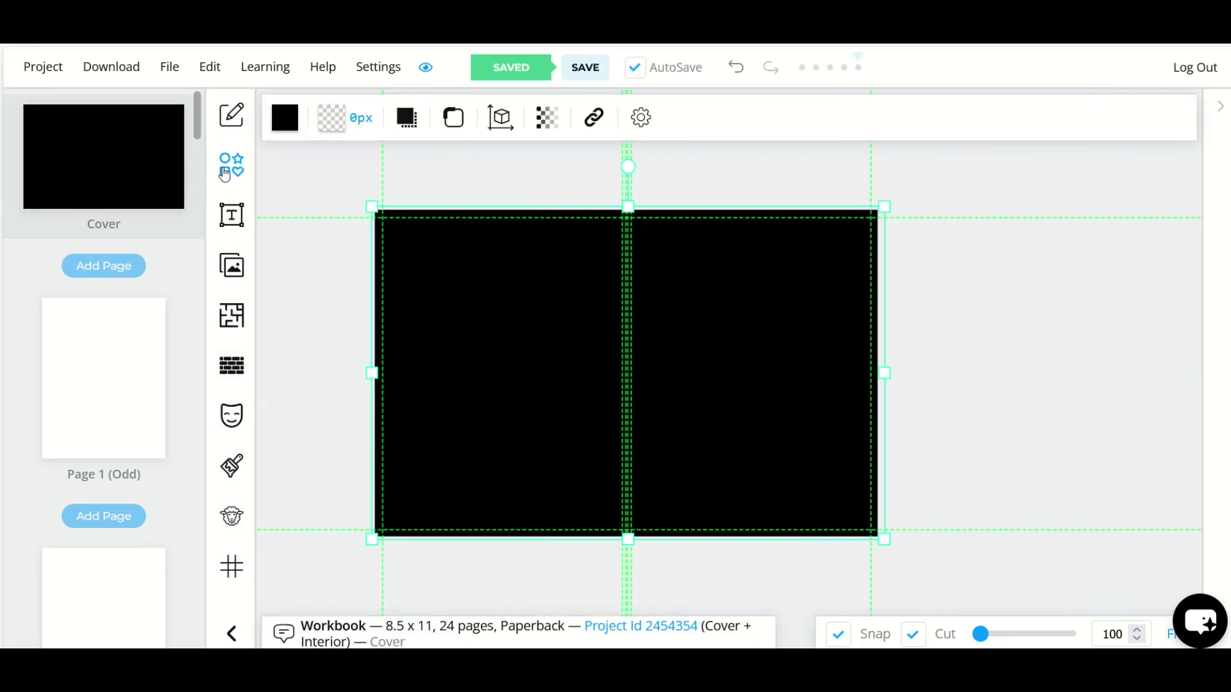
# Toggle the shapes collection and show that the background rectangle can still be moved
pyautogui.click(225, 172)
pyautogui.click(224, 171)
pyautogui.click(225, 172)
pyautogui.click(224, 171)
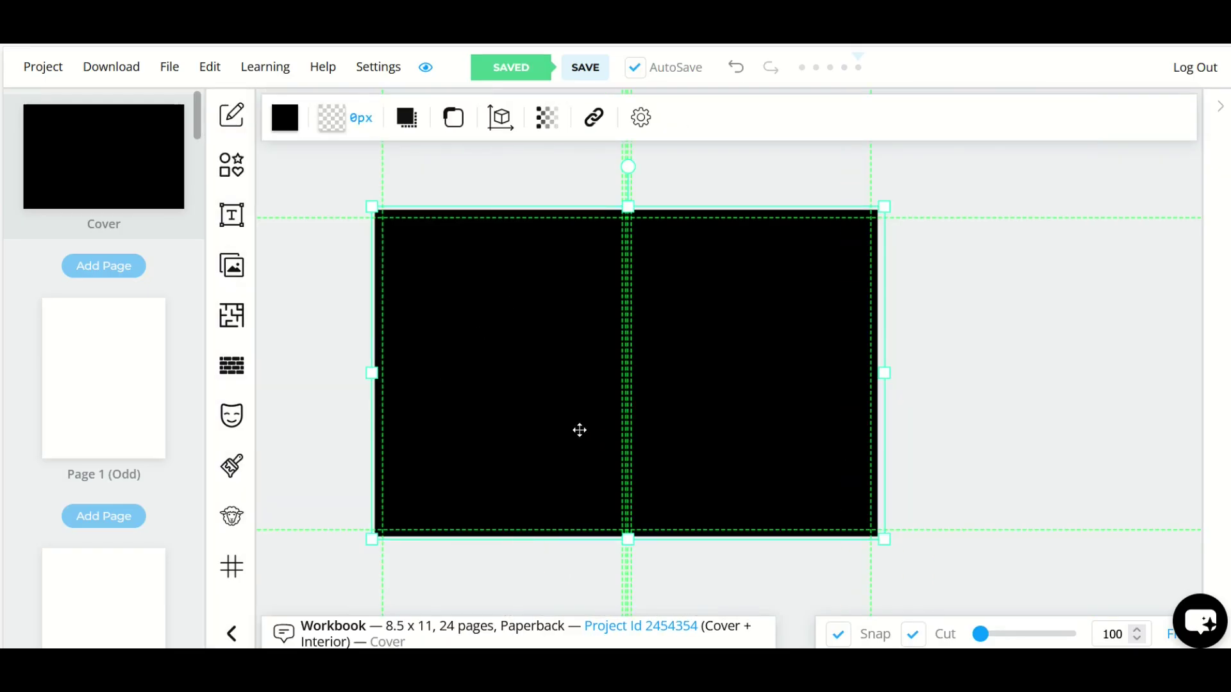
pyautogui.moveTo(579, 431)
pyautogui.mouseDown()
pyautogui.moveTo(566, 481)
pyautogui.moveTo(500, 421)
pyautogui.moveTo(580, 415)
pyautogui.moveTo(579, 432)
pyautogui.mouseUp()
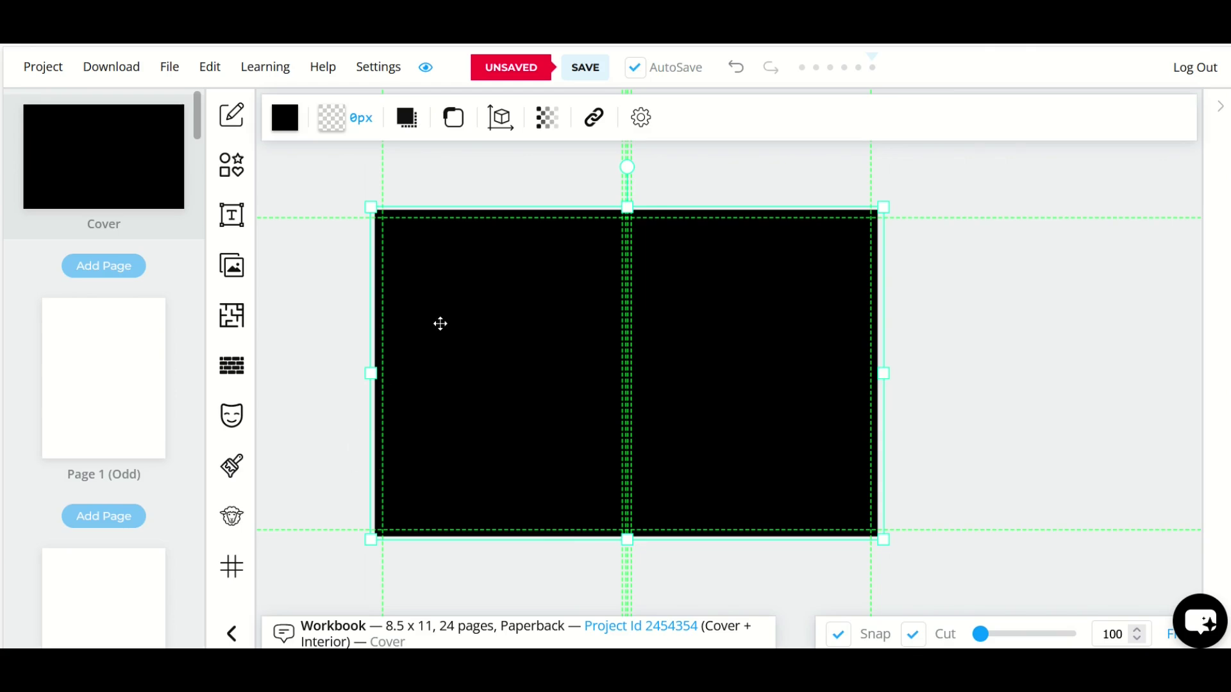
# Lock the Rectangle layer in the layers panel, then collapse the panel
pyautogui.click(1220, 107)
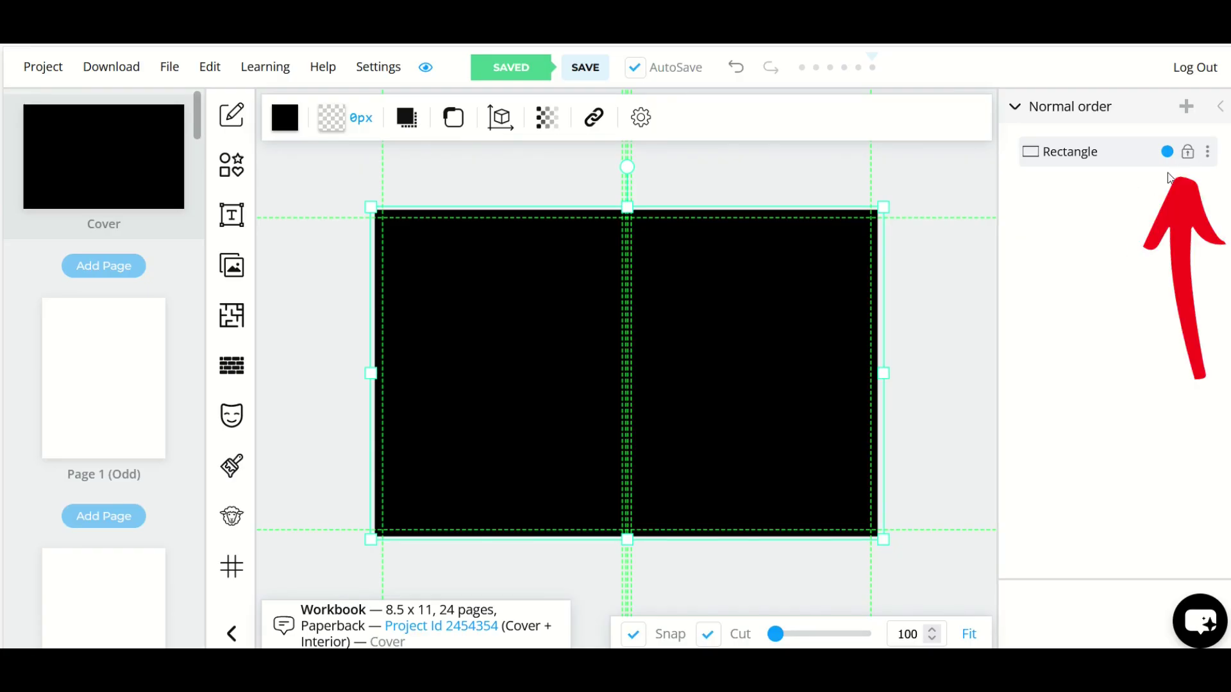
pyautogui.click(1187, 152)
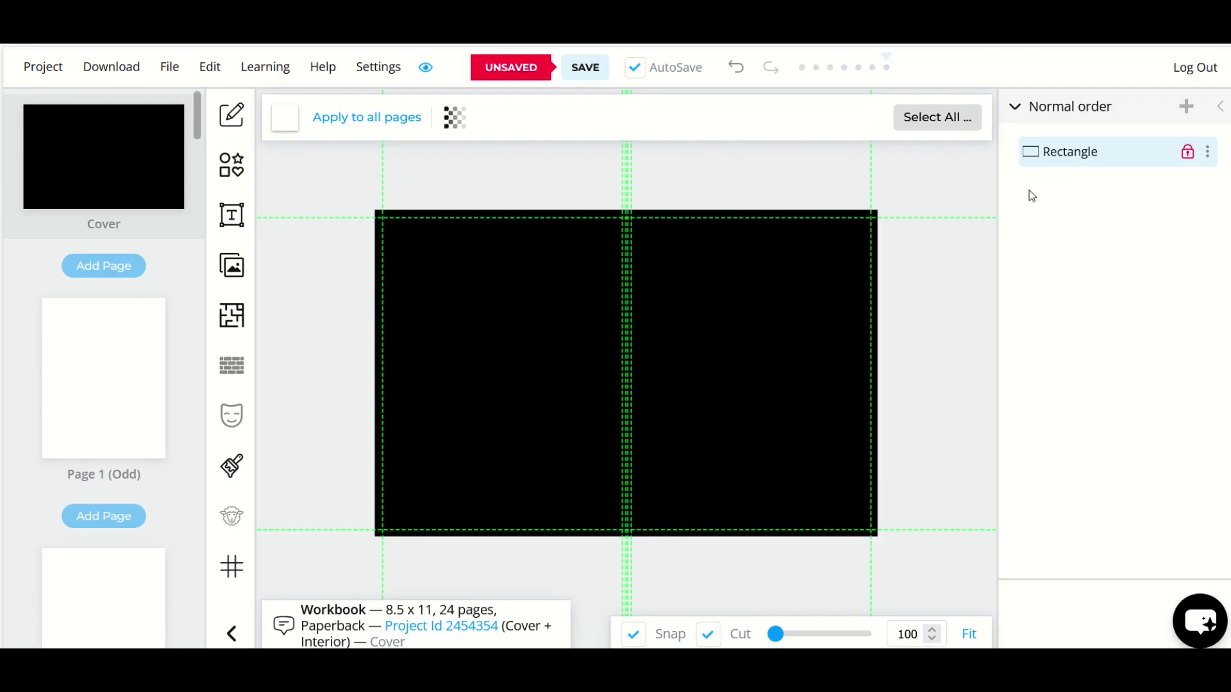
pyautogui.click(1219, 107)
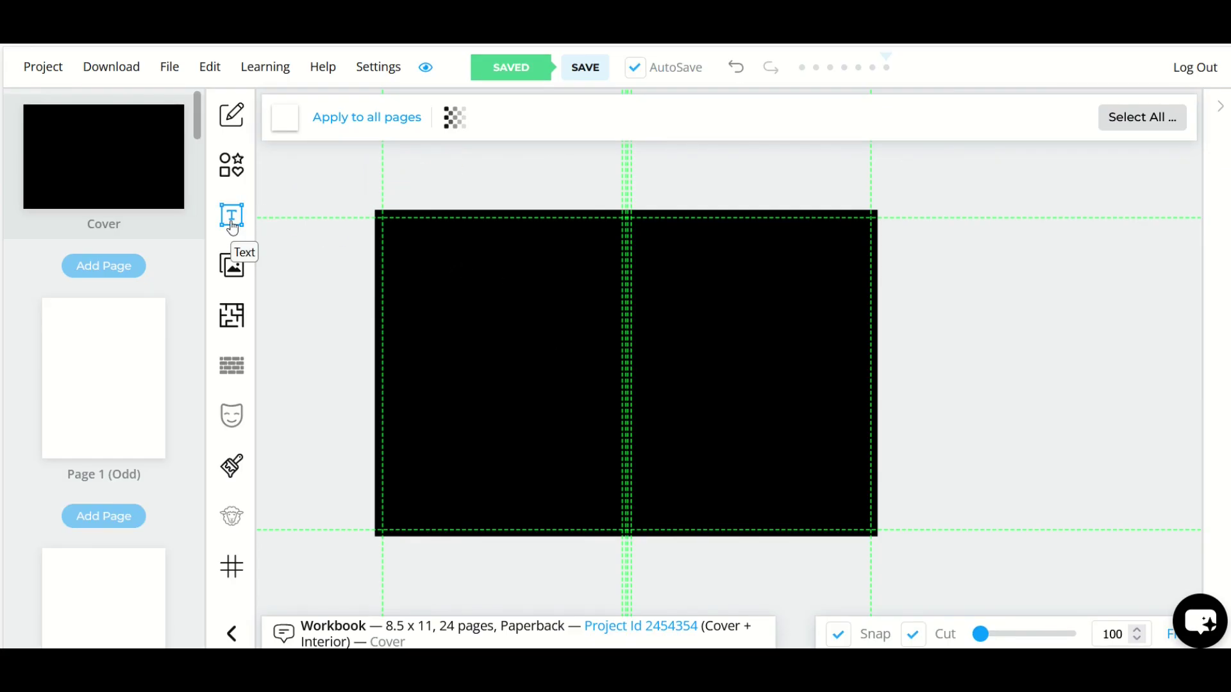
# Add a Heading text box, move it onto the left page, and make it white
pyautogui.click(232, 226)
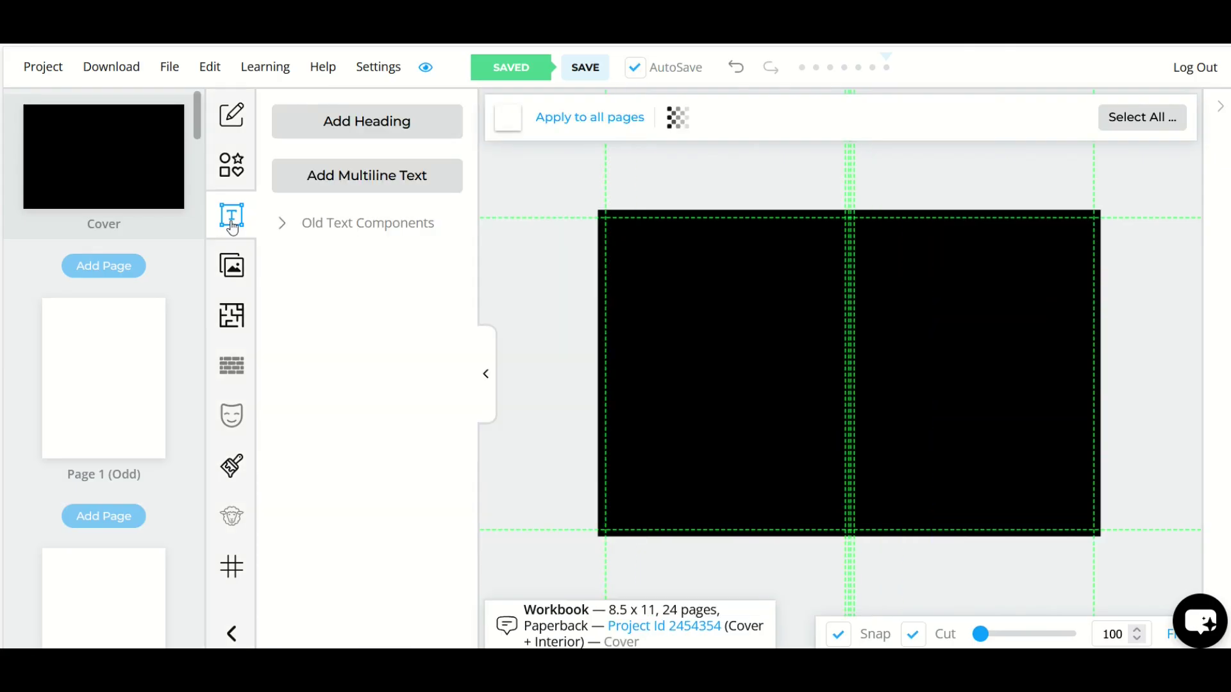
pyautogui.click(351, 128)
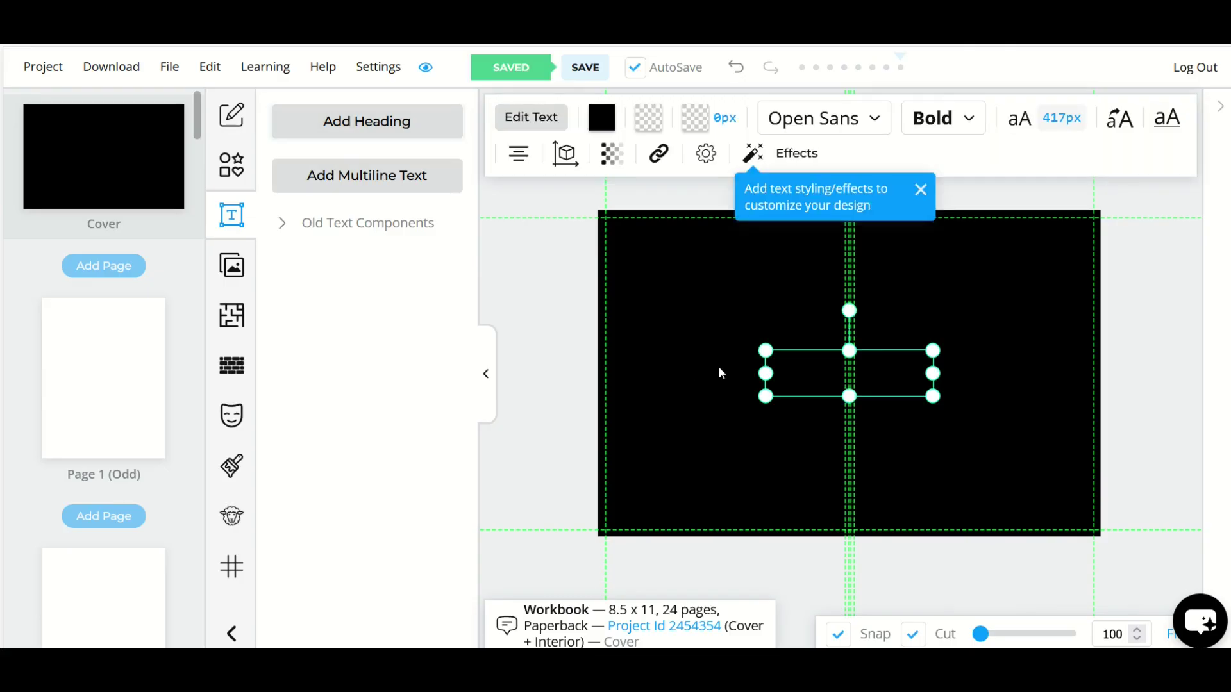
pyautogui.moveTo(798, 371); pyautogui.dragTo(674, 353)
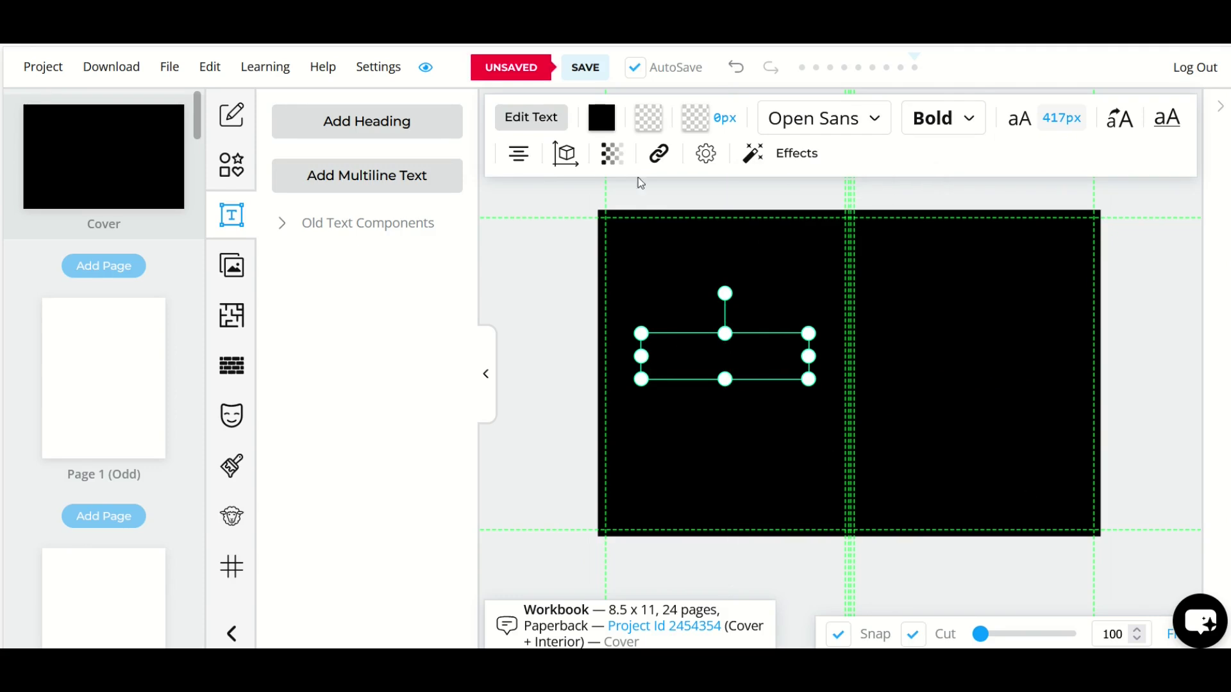
pyautogui.click(598, 122)
pyautogui.click(600, 203)
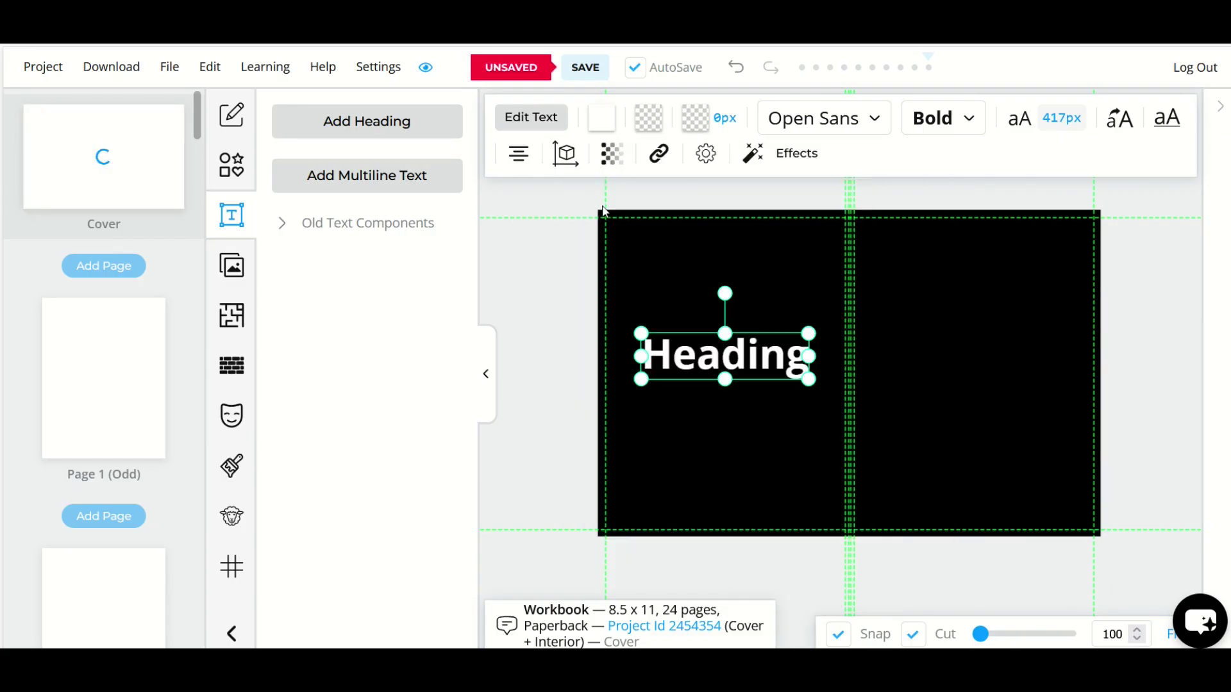
# Recolour the heading text to bright cyan #00F4F4 with the colour picker
pyautogui.click(600, 121)
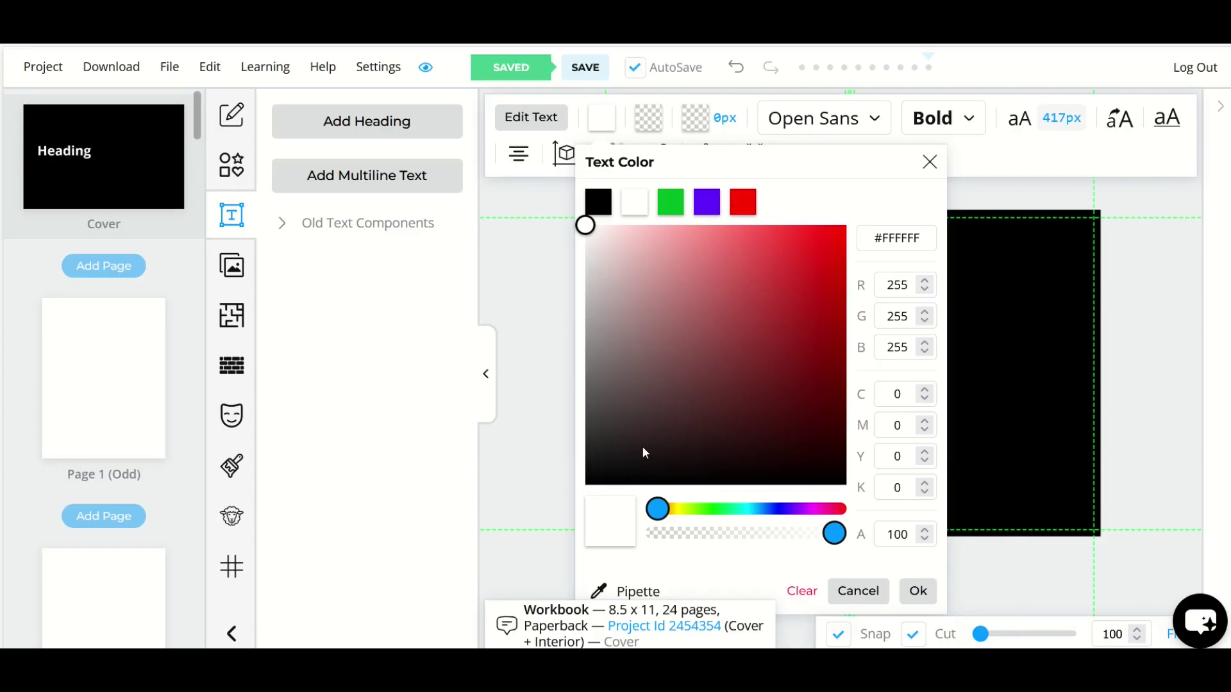
pyautogui.moveTo(686, 457); pyautogui.dragTo(662, 406)
pyautogui.moveTo(657, 510); pyautogui.dragTo(748, 518)
pyautogui.moveTo(739, 407); pyautogui.dragTo(848, 239)
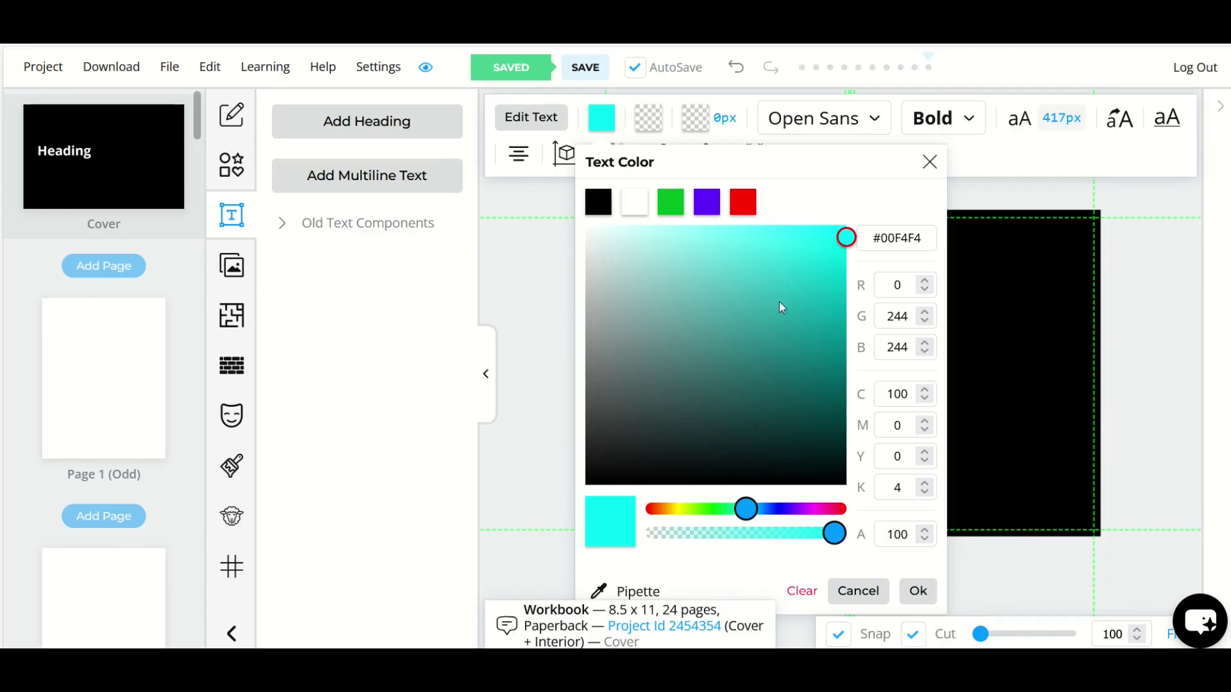
pyautogui.click(866, 242)
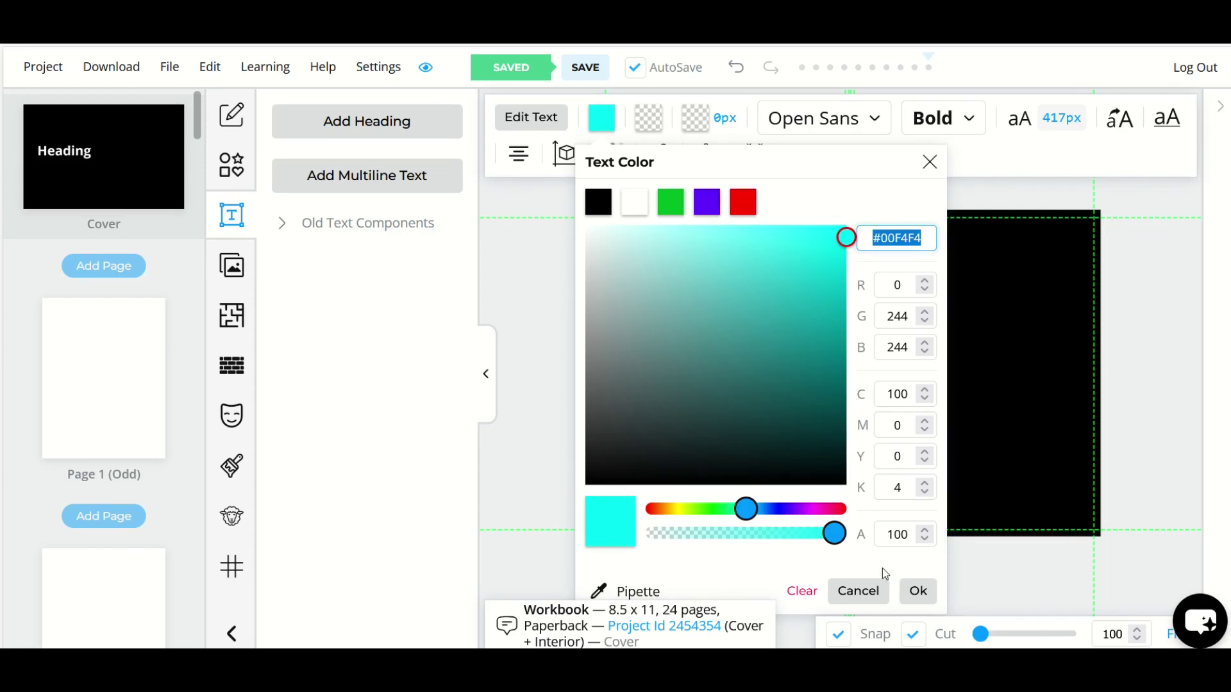
pyautogui.click(918, 591)
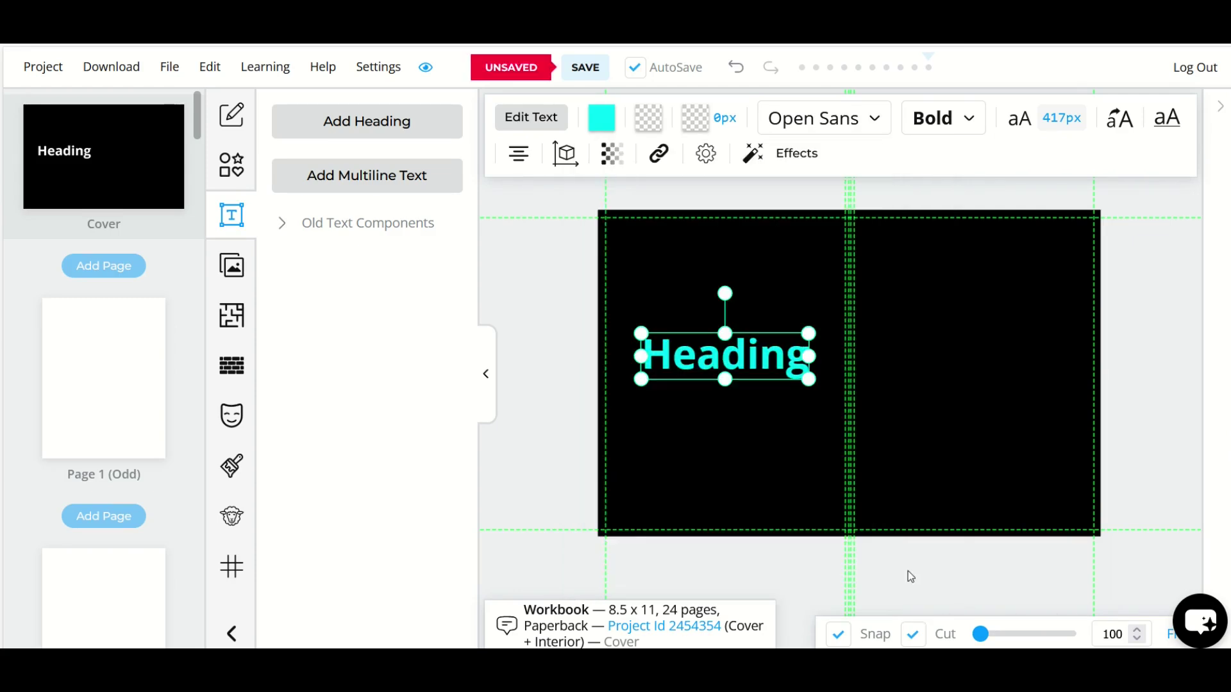
# Move the heading to the right page's top and retype it as 'ZEN' / 'WATERCOOLER' on two lines
pyautogui.moveTo(708, 363); pyautogui.dragTo(960, 268)
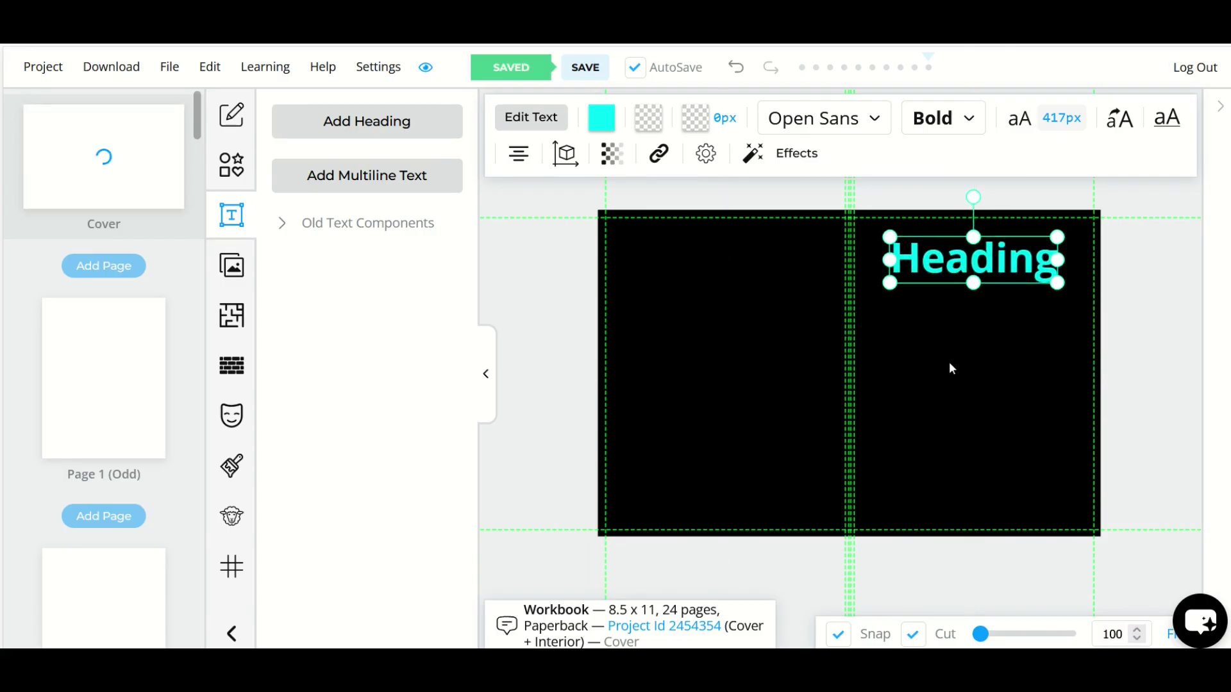
pyautogui.doubleClick(925, 268)
pyautogui.press('BackSpace')
pyautogui.write('ZEN')
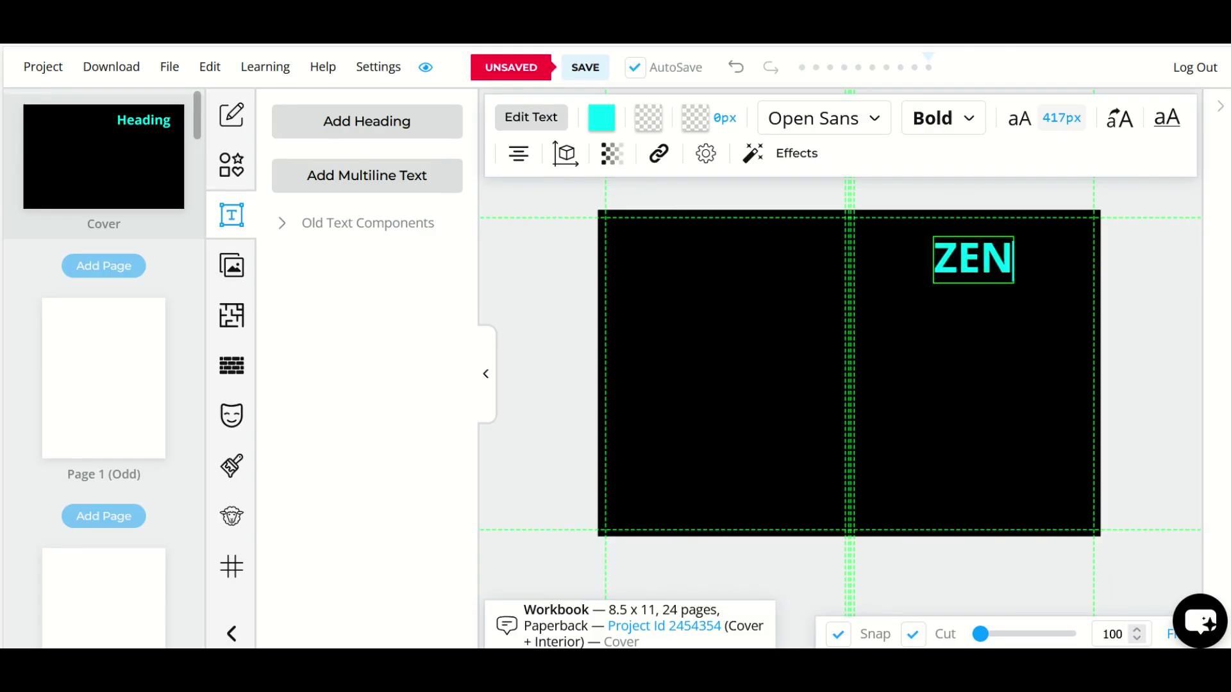
pyautogui.press('Return')
pyautogui.write('WATERCOOLE')
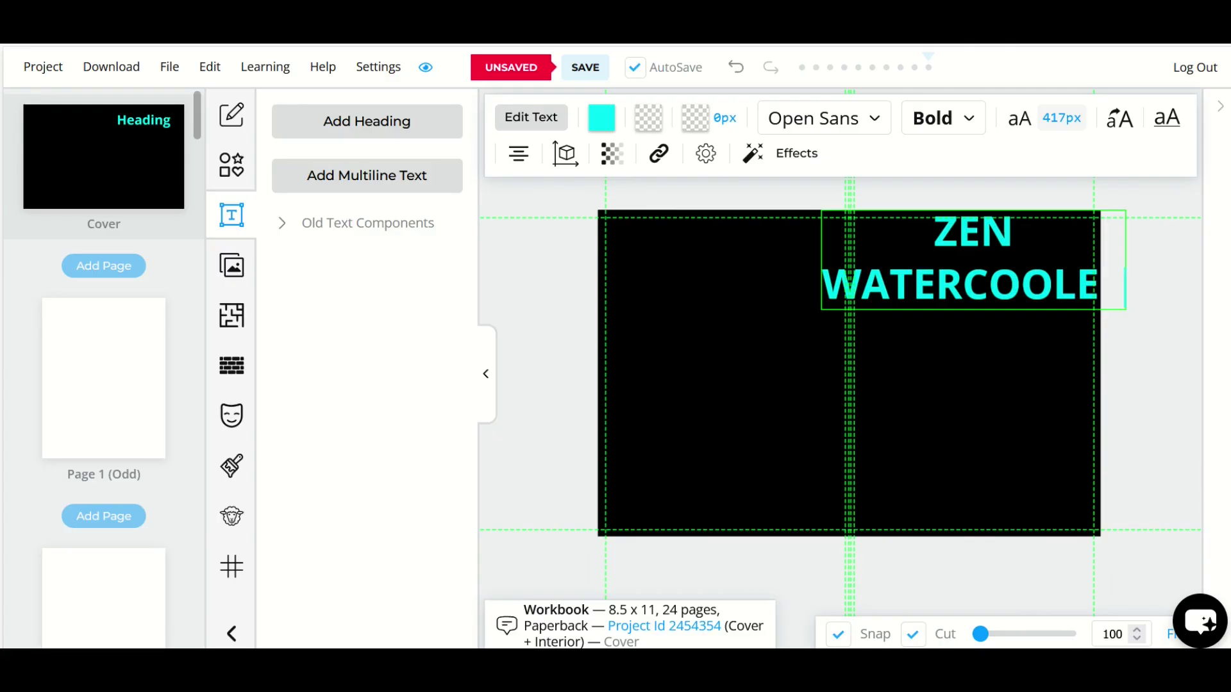
# Nudge the title down and resize its box so the full text fits
pyautogui.click(937, 349)
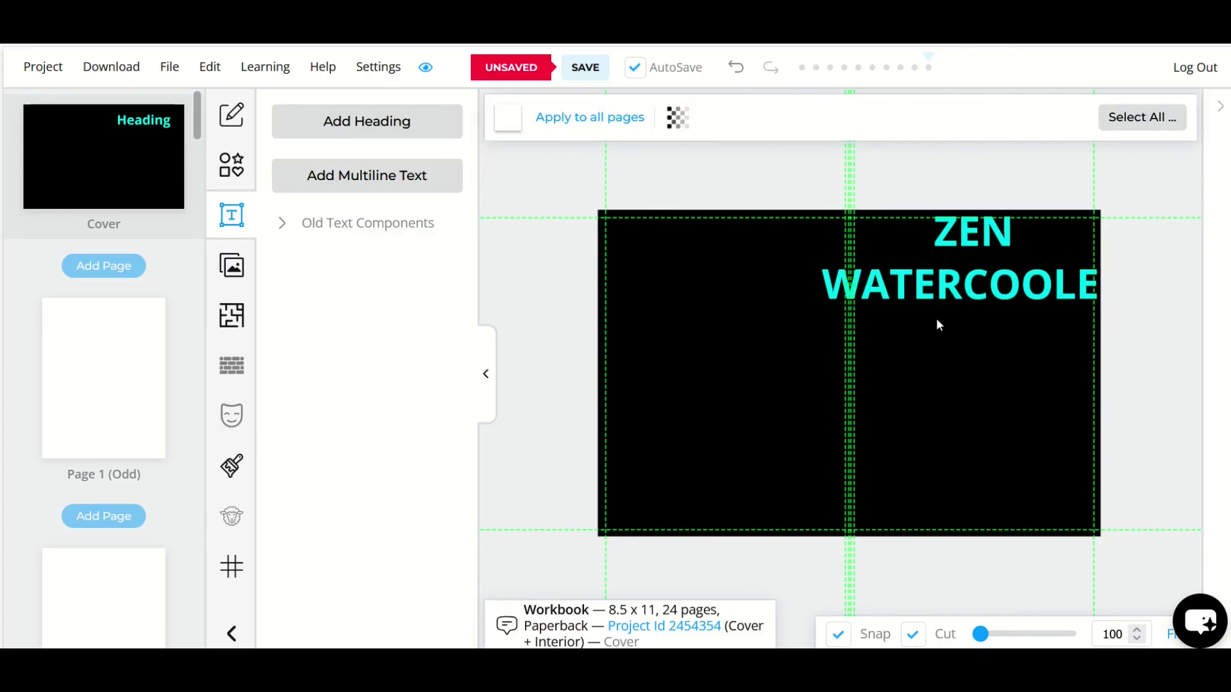
pyautogui.click(915, 292)
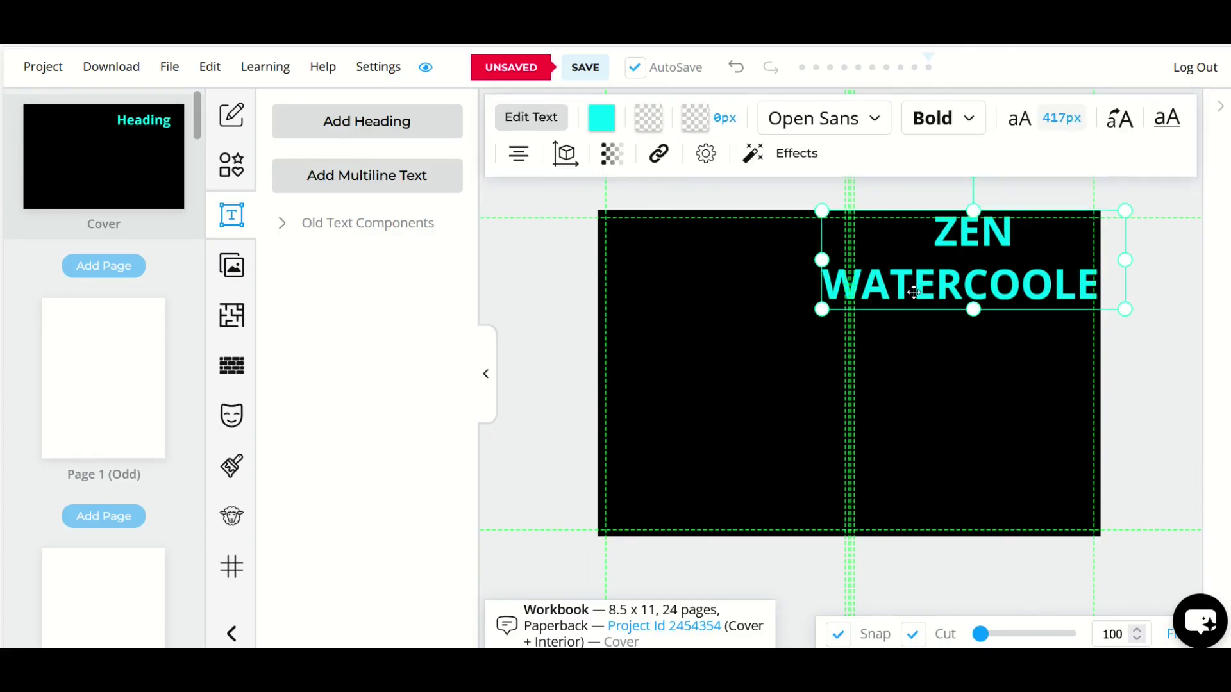
pyautogui.moveTo(916, 286); pyautogui.dragTo(917, 311)
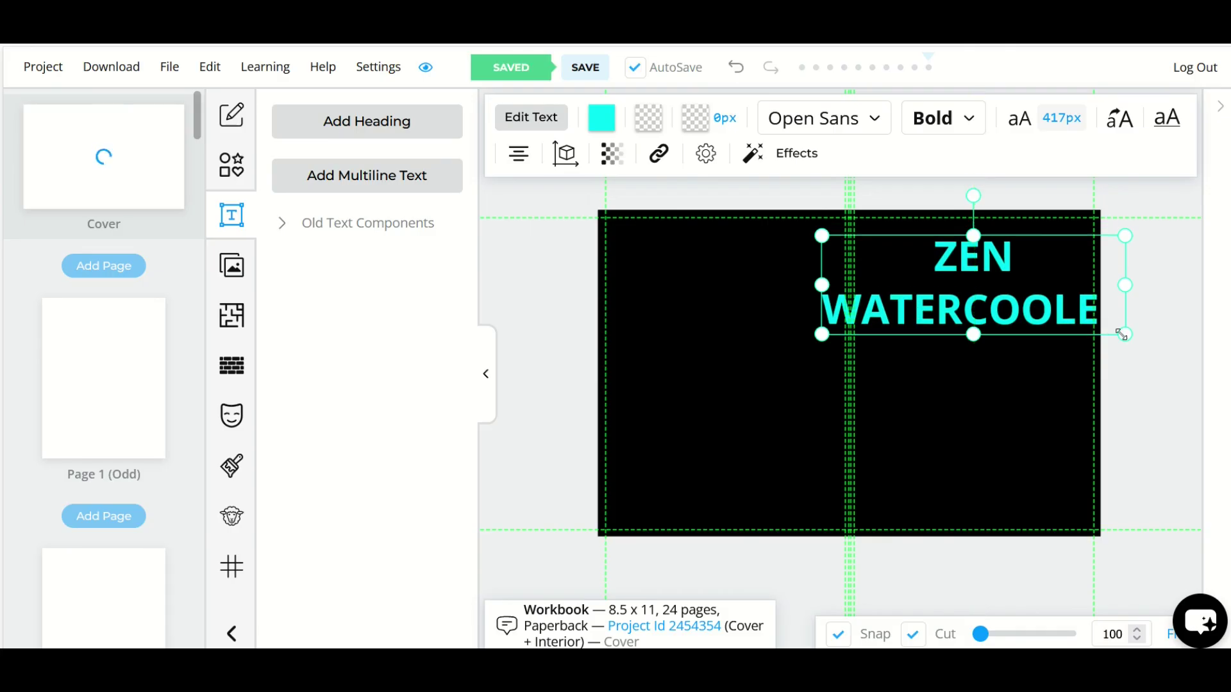
pyautogui.moveTo(1125, 335); pyautogui.dragTo(904, 390)
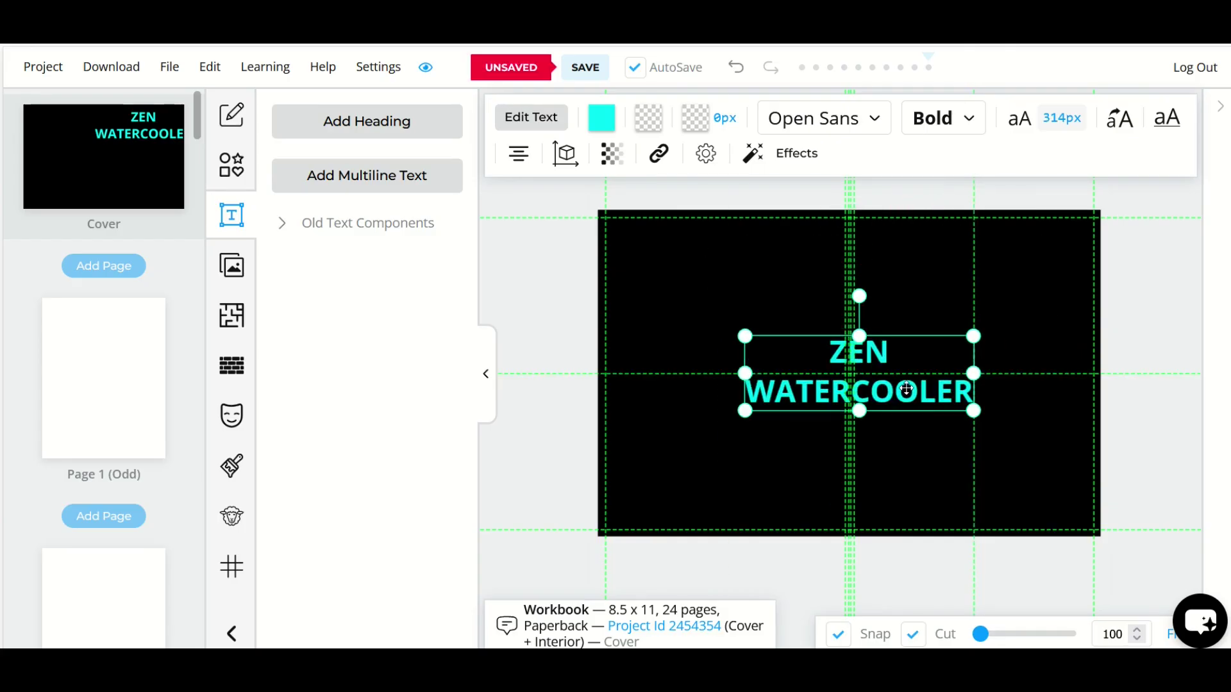
# Set the title's font size to 529, line height to 73% and character spacing to -4
pyautogui.click(1064, 131)
pyautogui.moveTo(995, 264); pyautogui.dragTo(1041, 286)
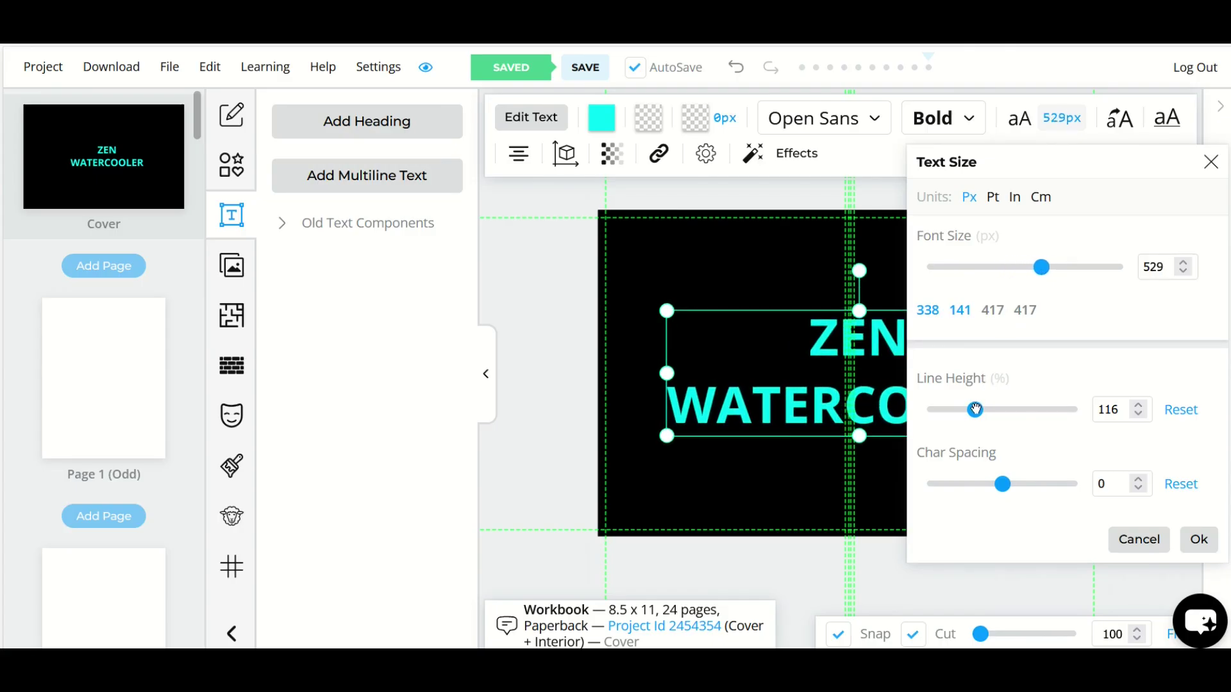
pyautogui.moveTo(975, 409); pyautogui.dragTo(957, 442)
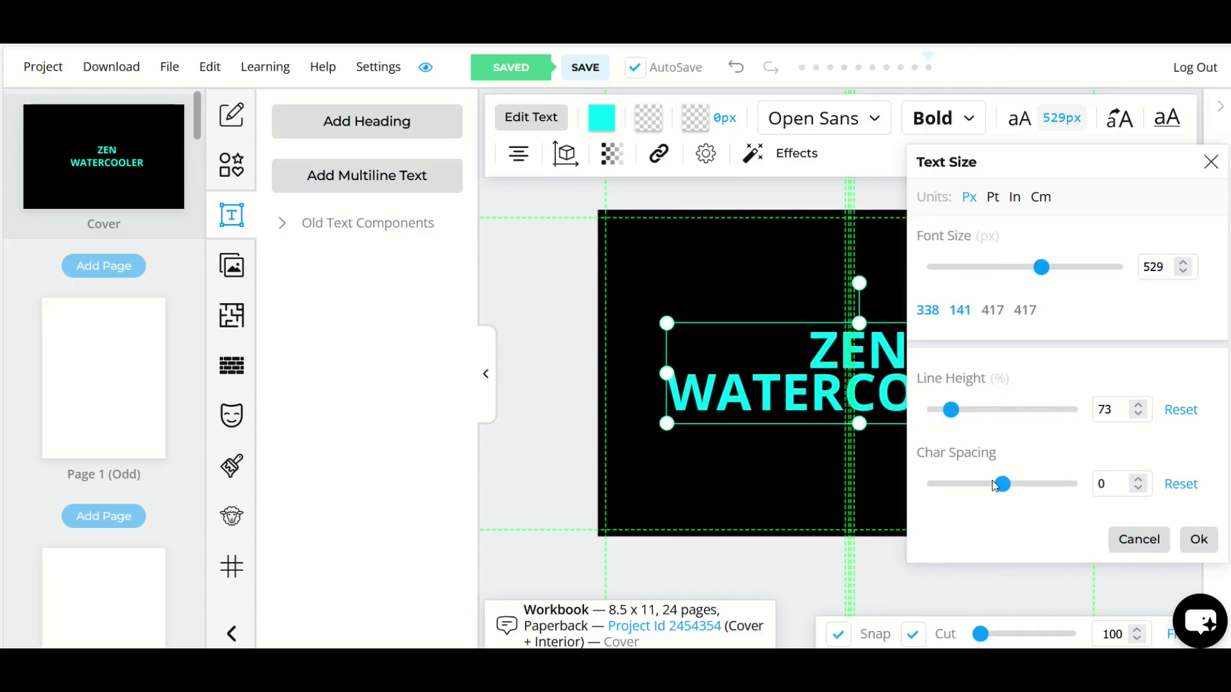
pyautogui.moveTo(998, 483)
pyautogui.mouseDown()
pyautogui.moveTo(1090, 483)
pyautogui.moveTo(1001, 483)
pyautogui.mouseUp()
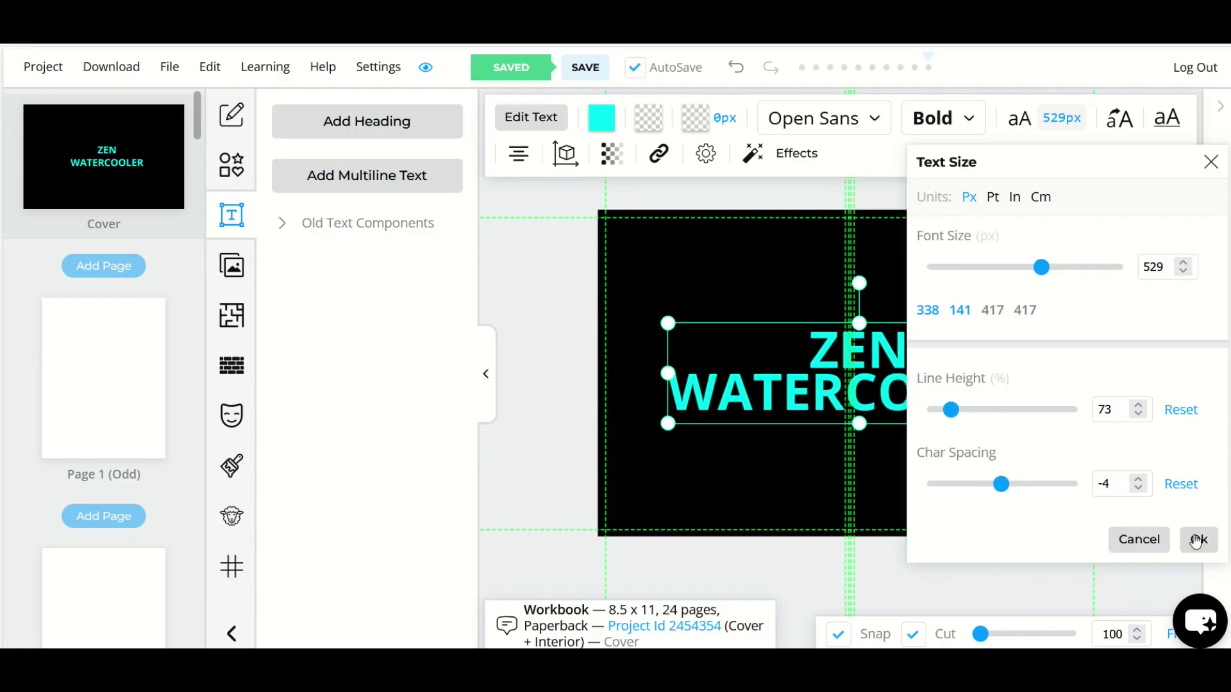
pyautogui.click(1198, 539)
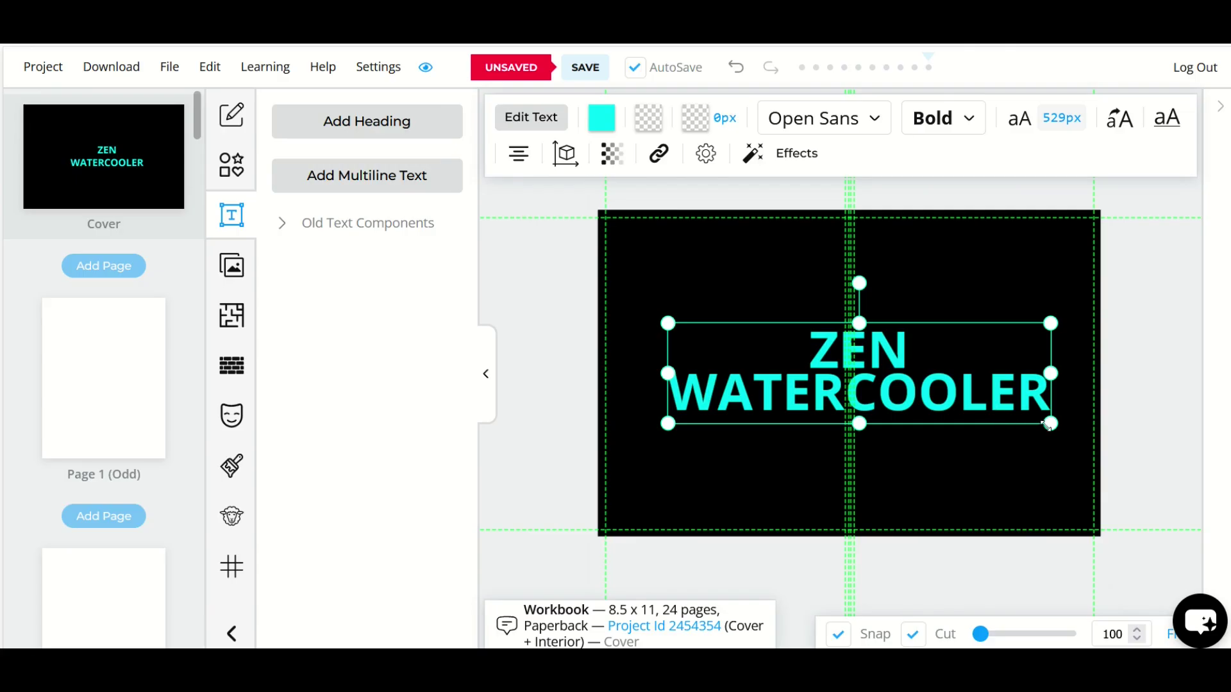
# Resize, rotate and drag the title to 584 px, centred on the spread's guides
pyautogui.moveTo(1028, 416); pyautogui.dragTo(1024, 287)
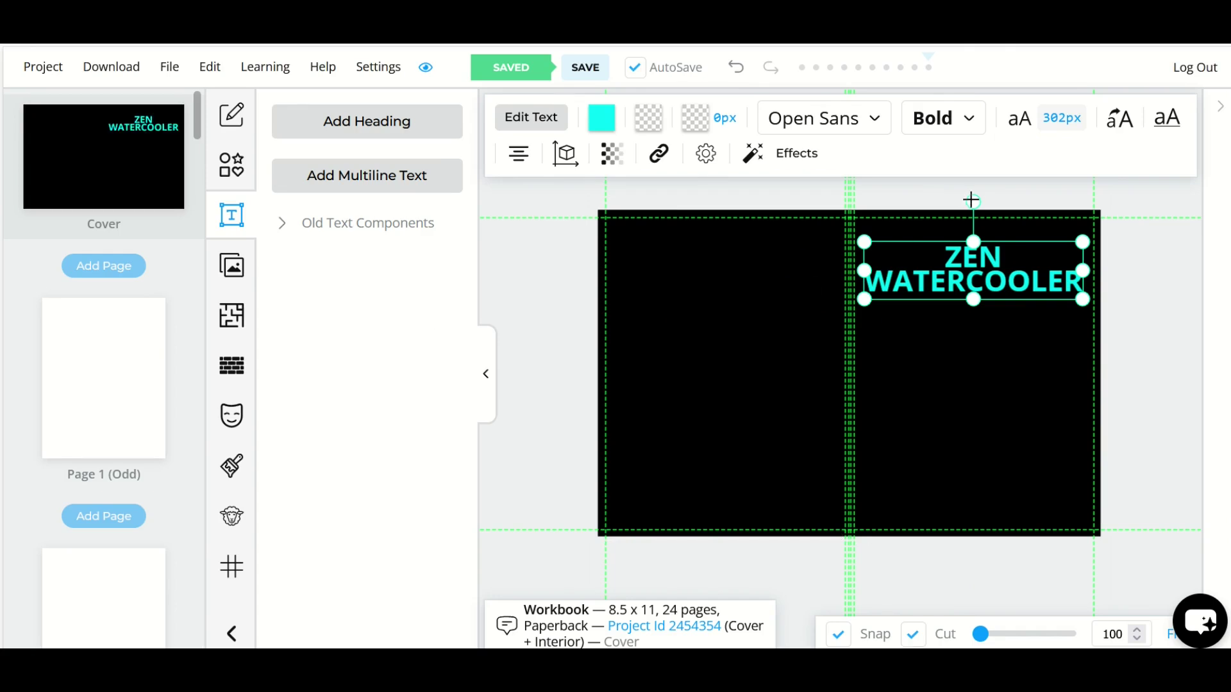
pyautogui.moveTo(972, 200); pyautogui.dragTo(1042, 270)
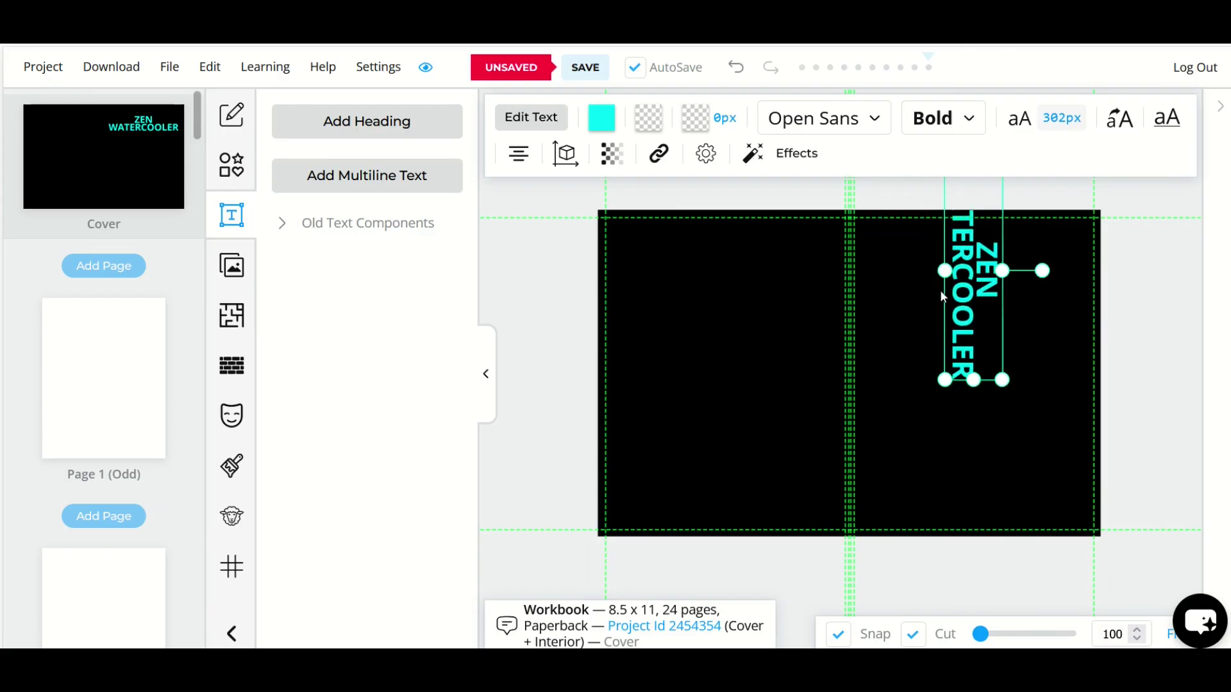
pyautogui.moveTo(951, 293); pyautogui.dragTo(825, 396)
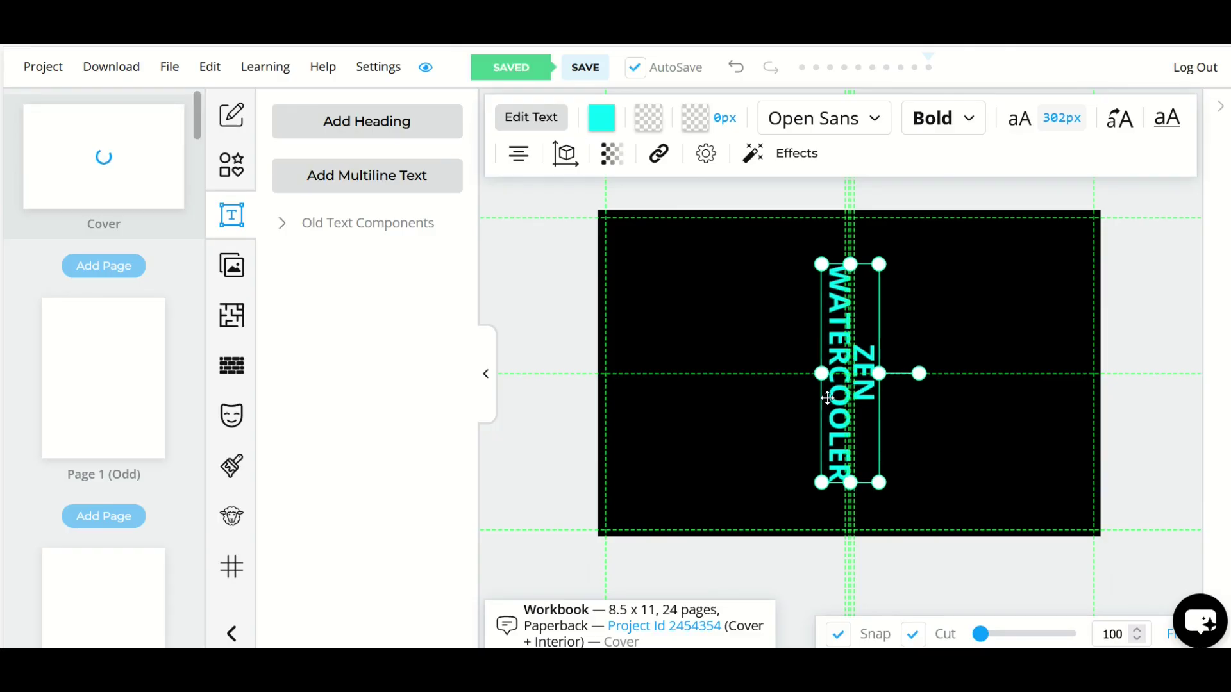
pyautogui.moveTo(861, 357); pyautogui.dragTo(845, 379)
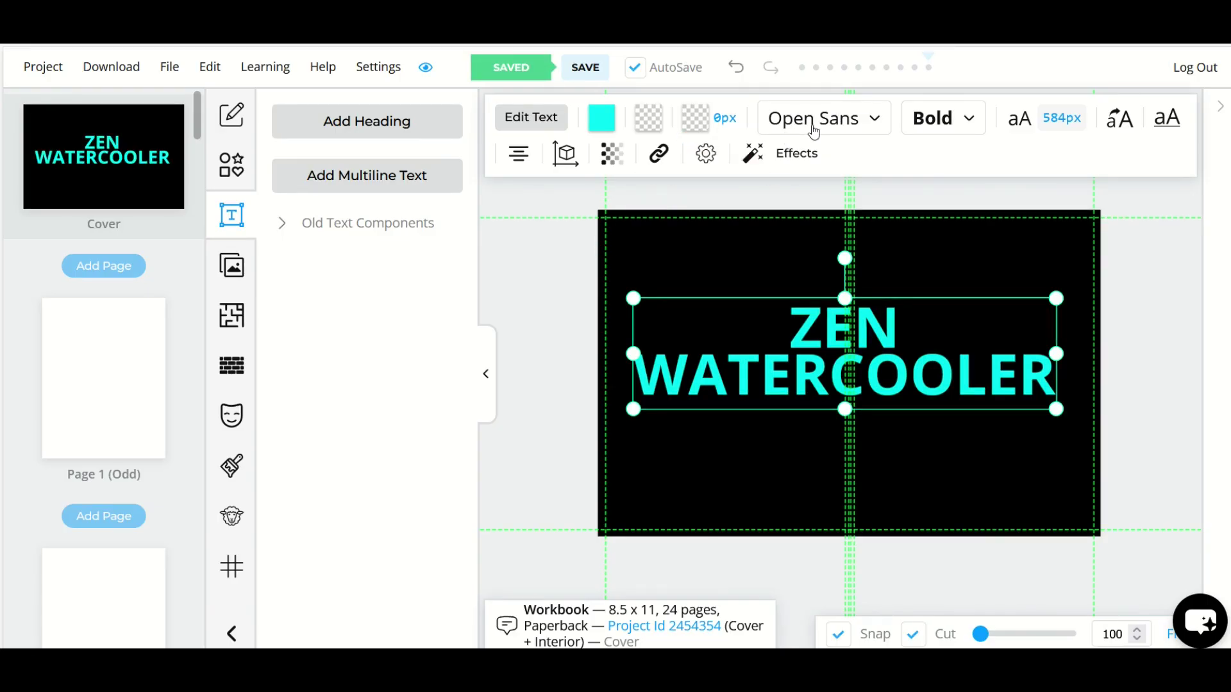
# Set the ZEN WATERCOOLER title's font to Aleo
pyautogui.click(813, 132)
pyautogui.scroll(-5, 870, 364)
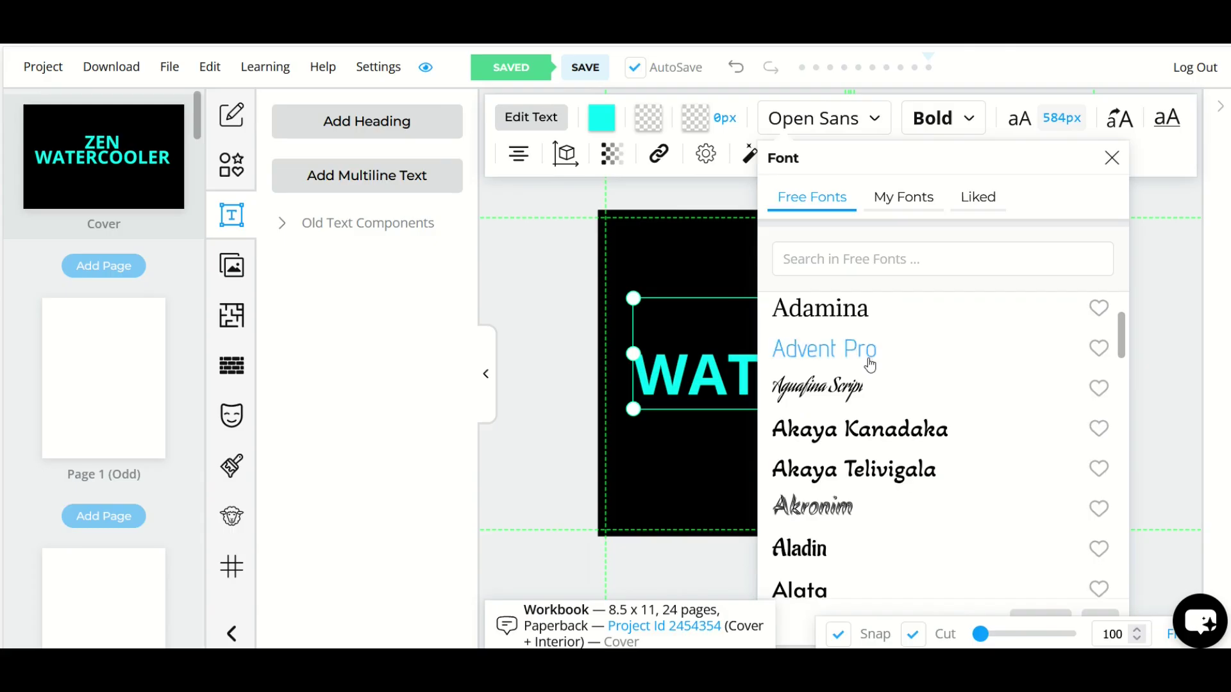
pyautogui.scroll(-4, 870, 364)
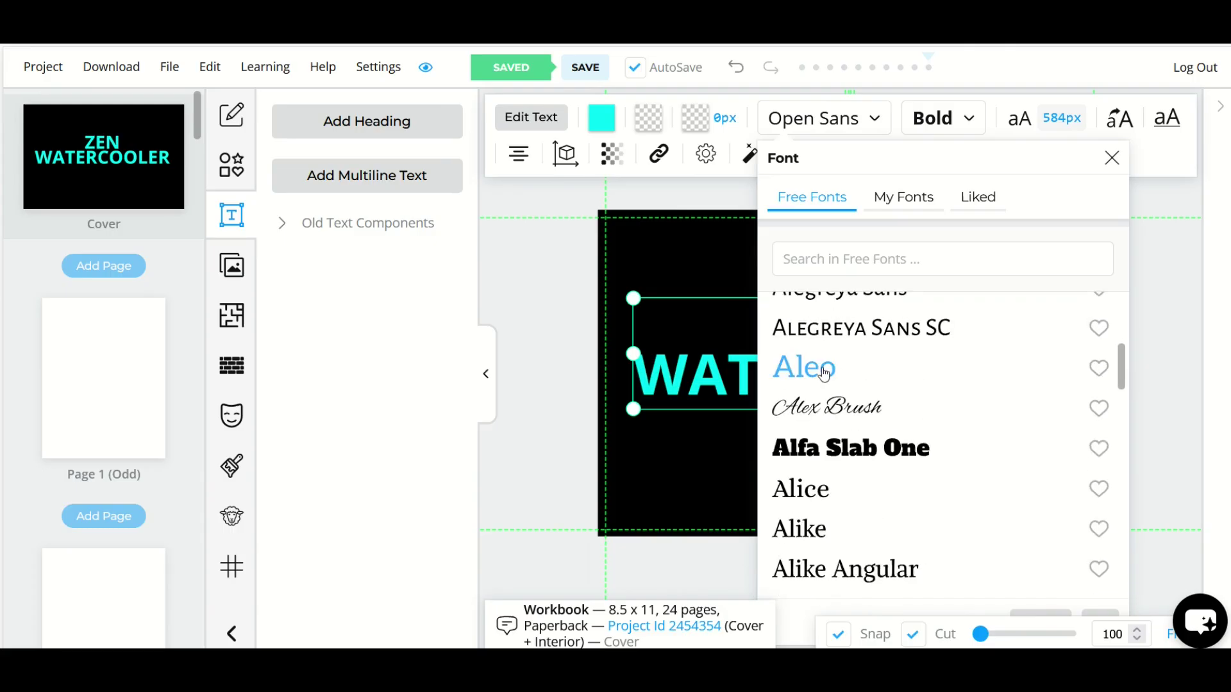
pyautogui.click(825, 371)
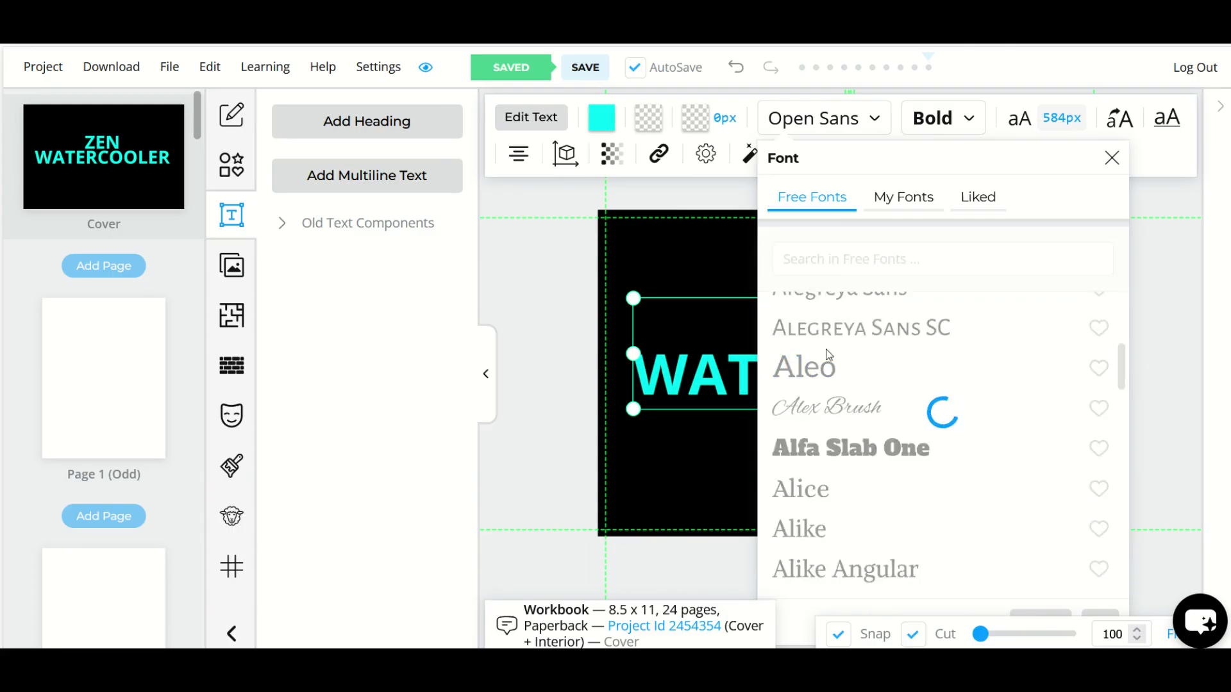
pyautogui.click(737, 263)
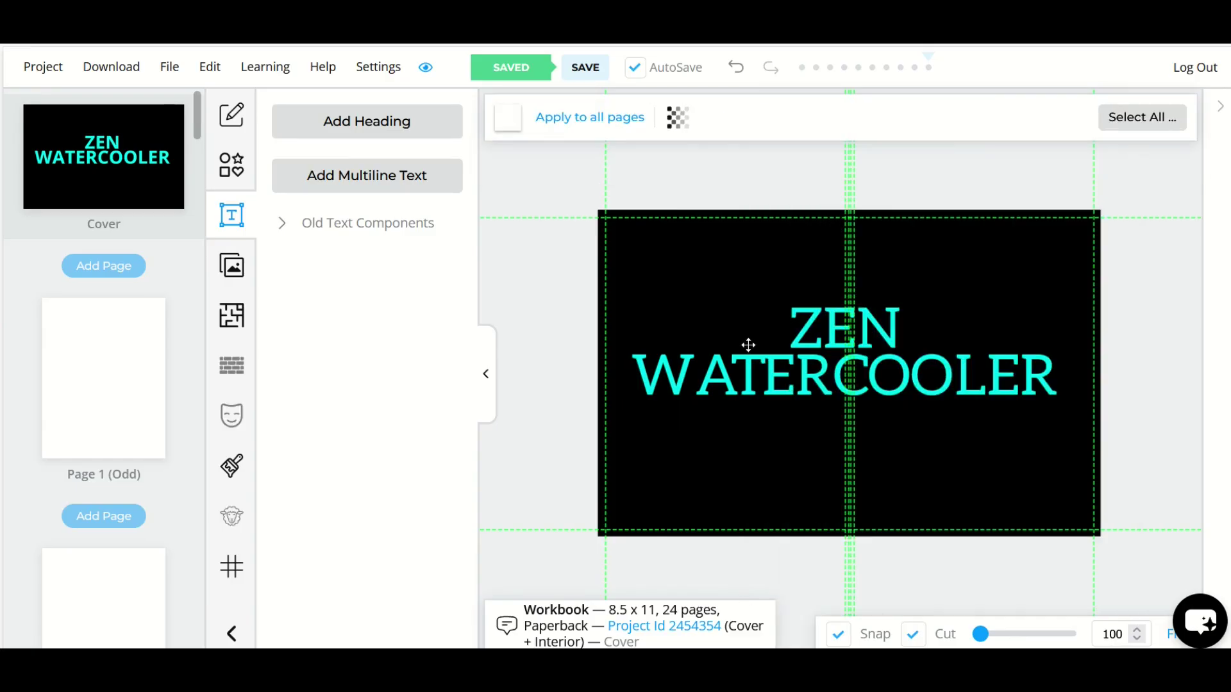
# Reselect the title and show the still-empty My Fonts list
pyautogui.click(811, 366)
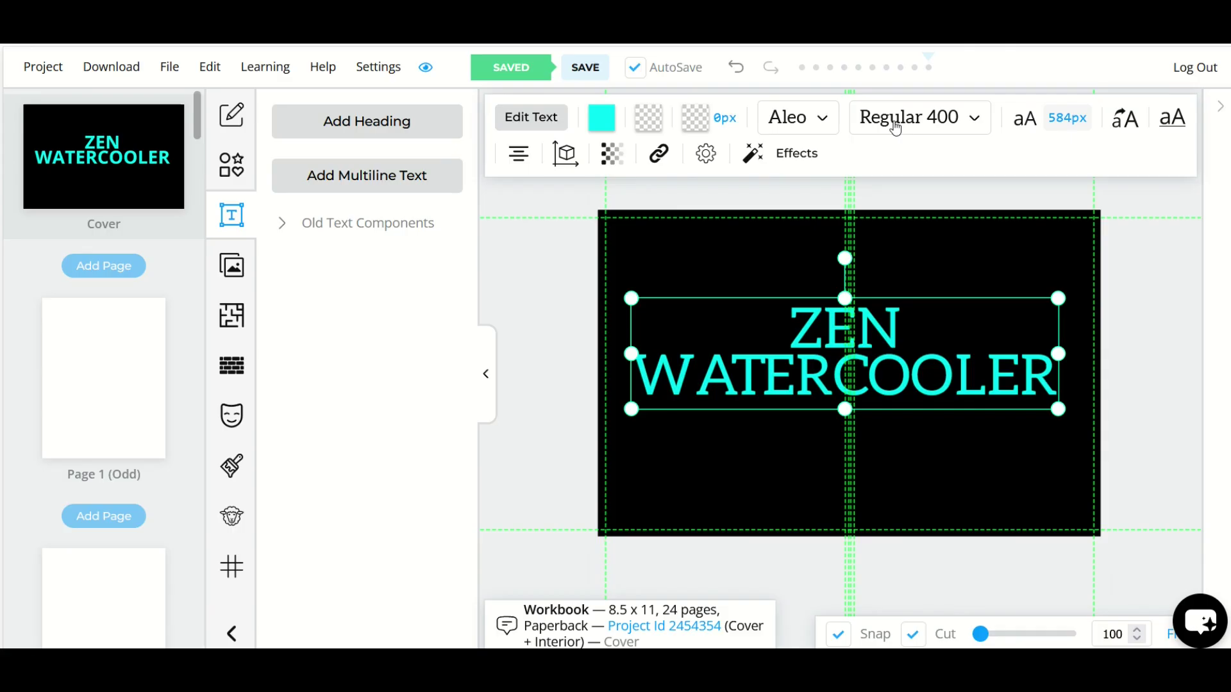
pyautogui.click(802, 127)
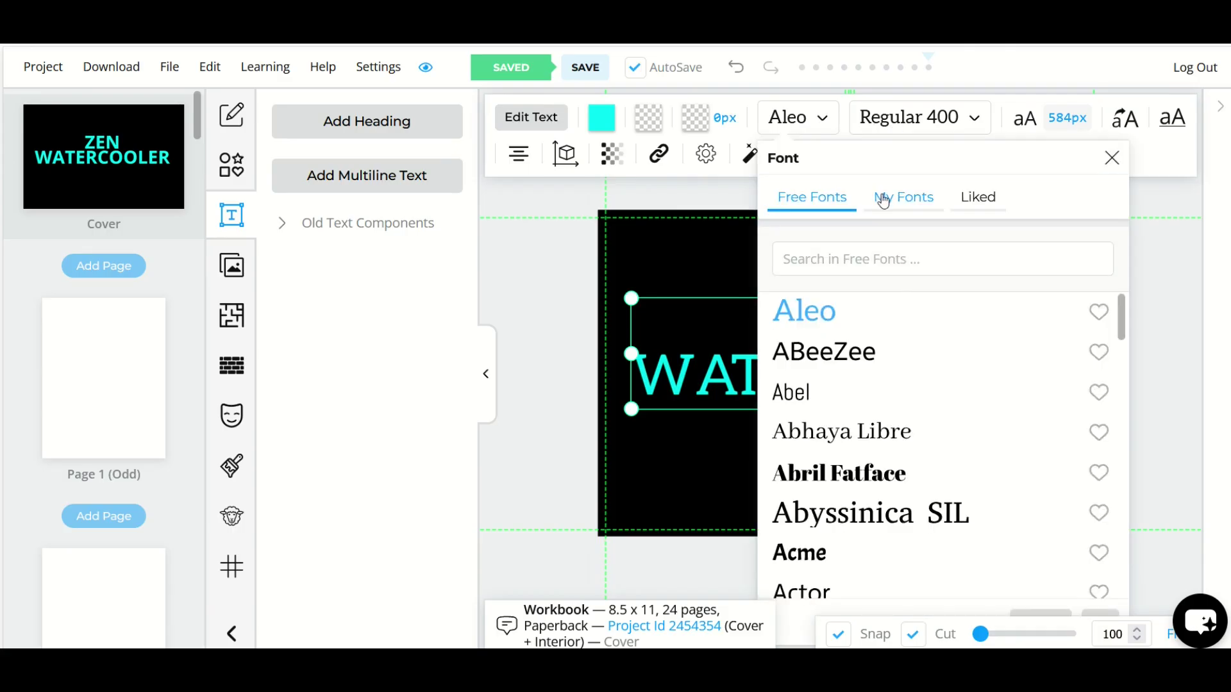
pyautogui.click(907, 198)
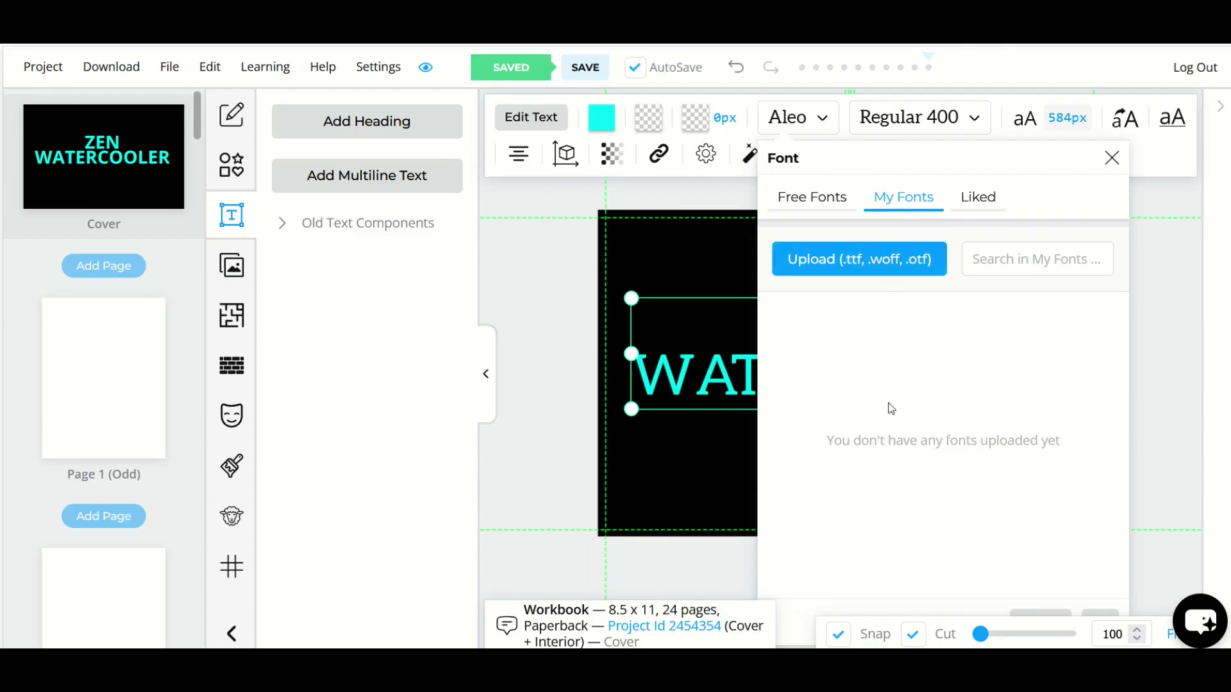
# Upload the bebasneue font file through the Open dialog
pyautogui.click(839, 270)
pyautogui.scroll(-16, 254, 287)
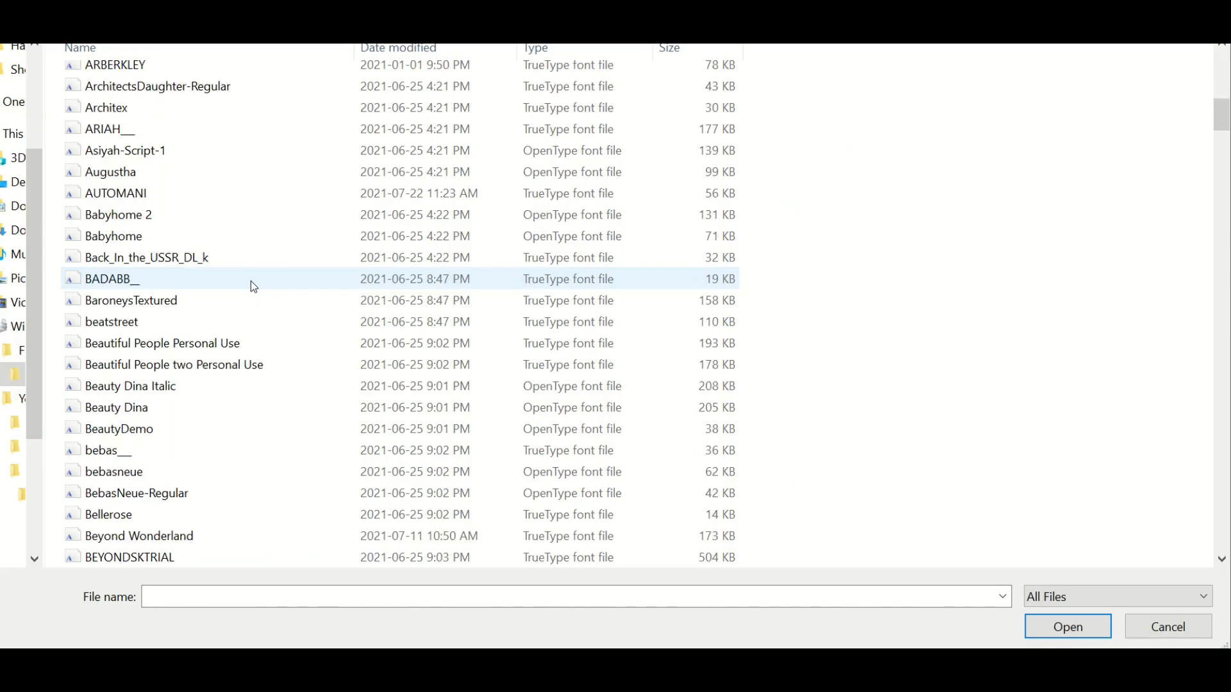
pyautogui.scroll(-5, 253, 287)
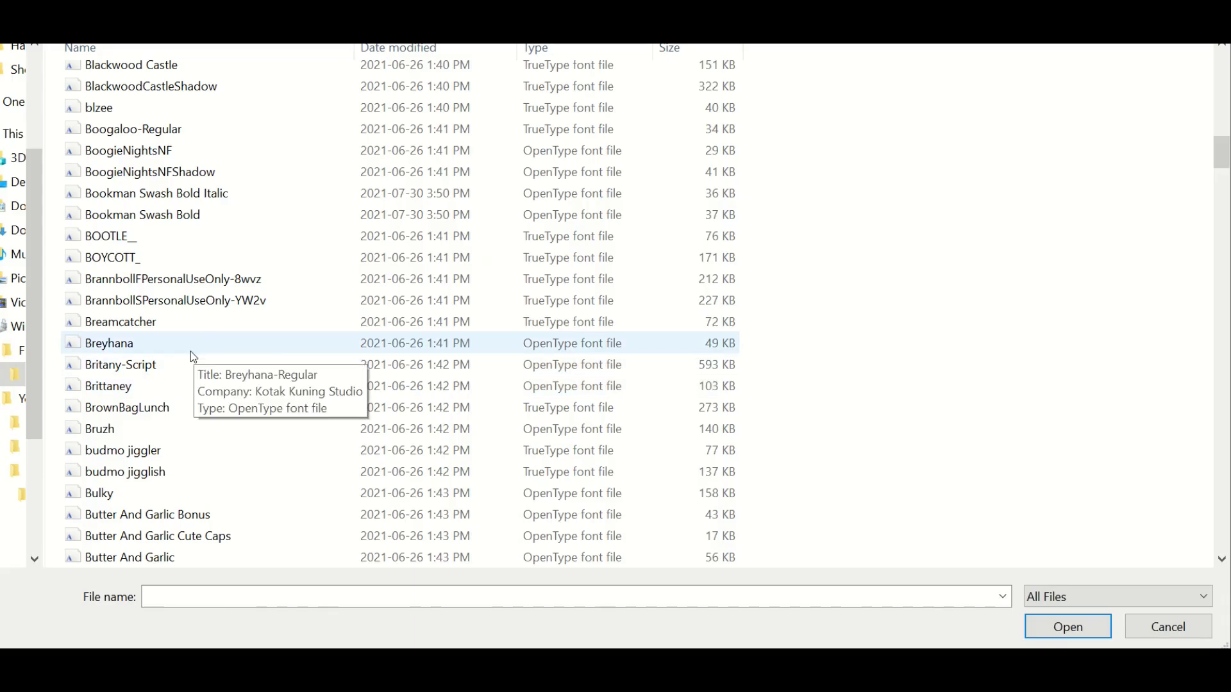
pyautogui.scroll(2, 192, 354)
pyautogui.scroll(3, 191, 353)
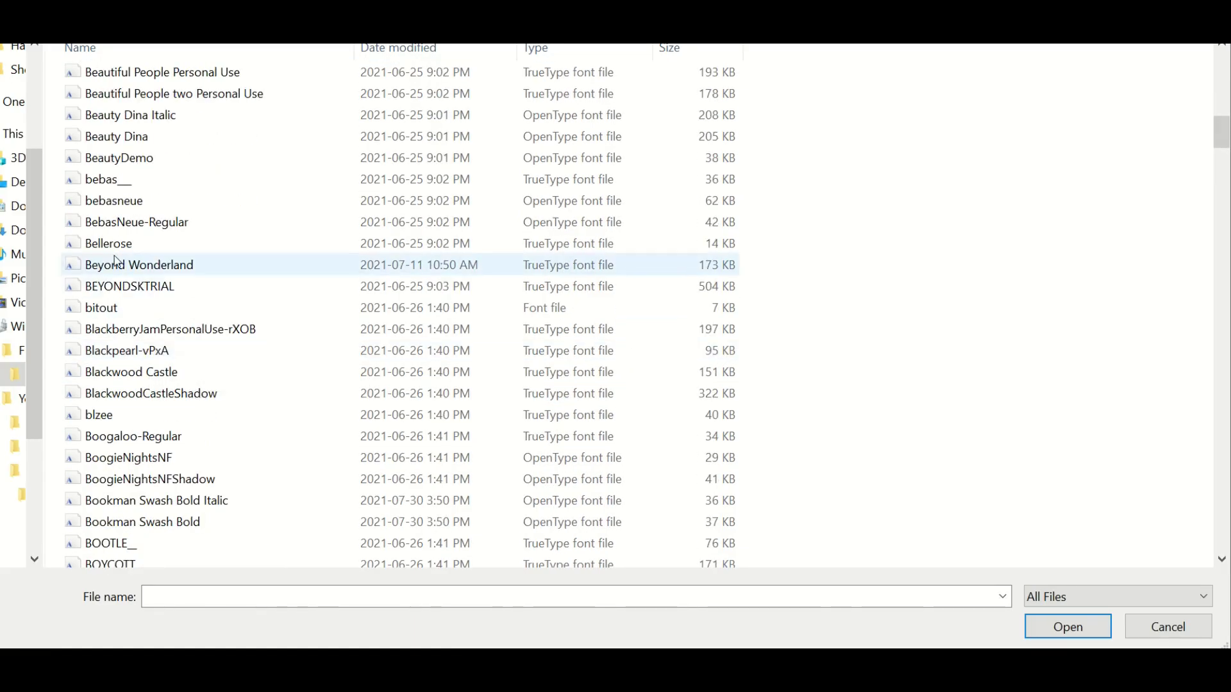
pyautogui.click(119, 206)
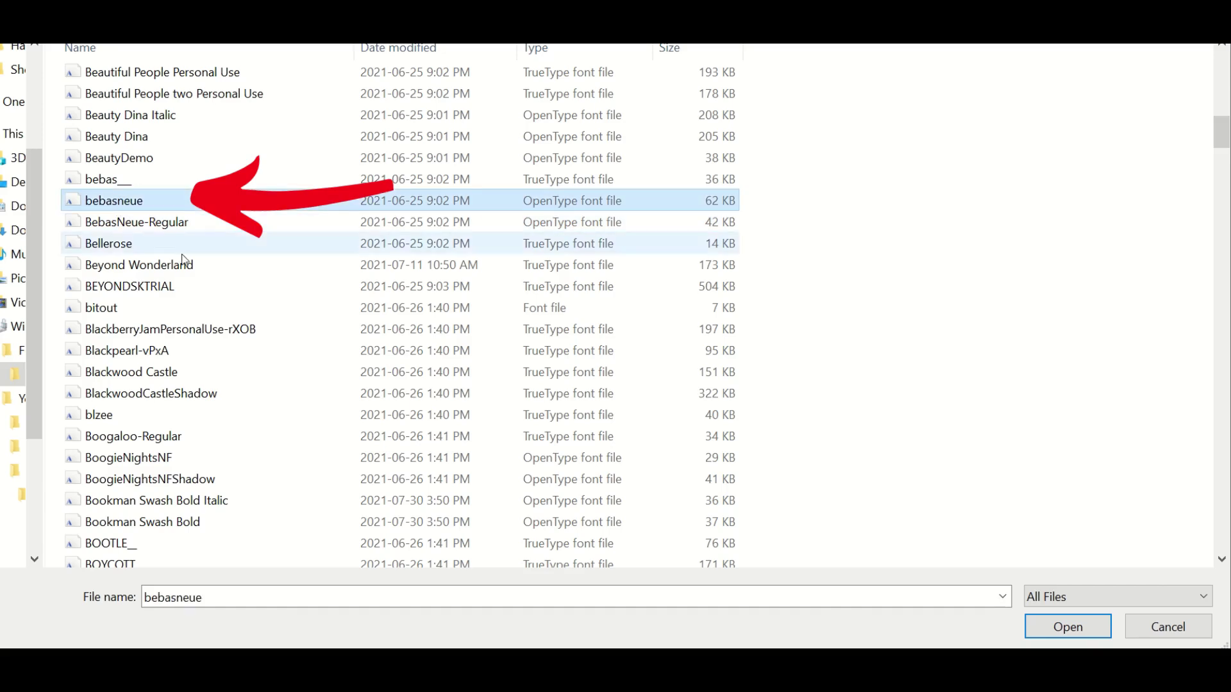
pyautogui.click(1030, 629)
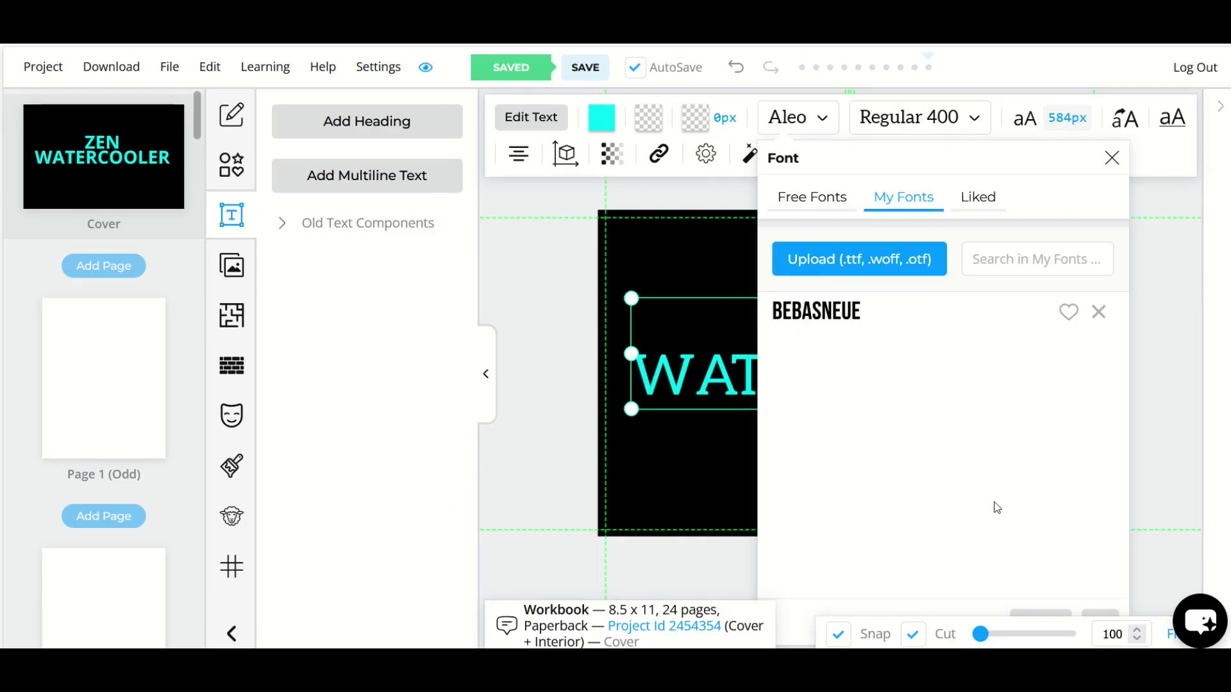
# Nudge the title and switch it to the uploaded BEBASNEUE font from My Fonts
pyautogui.click(1090, 613)
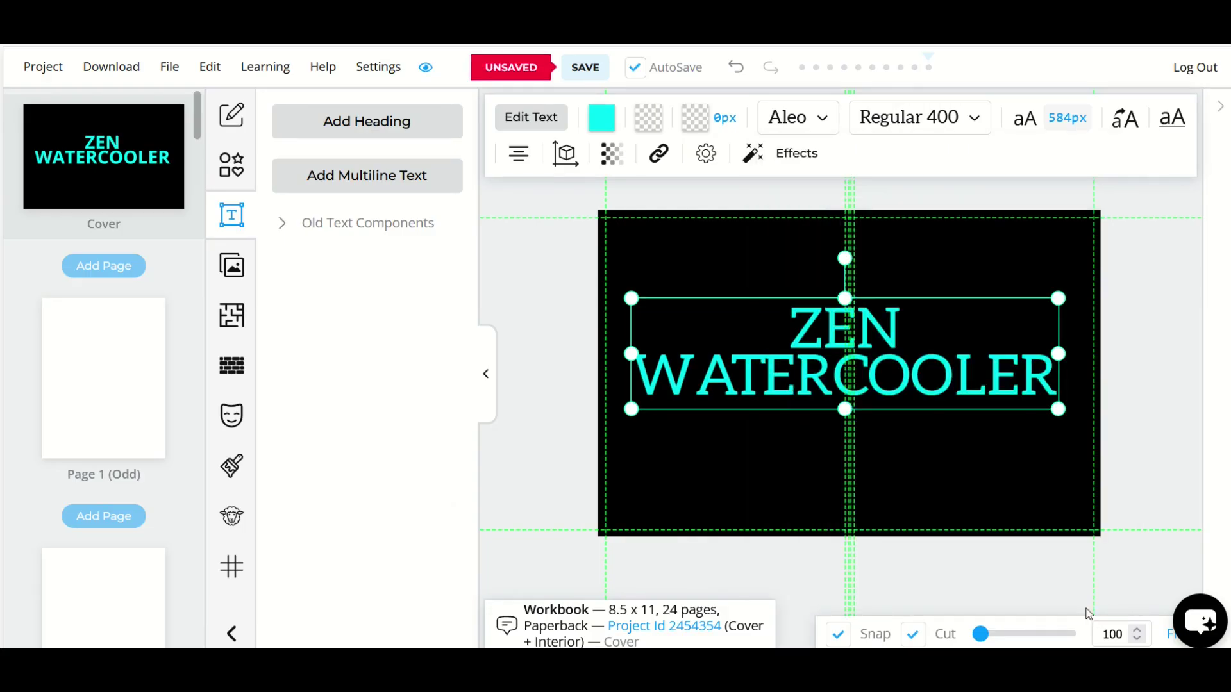
pyautogui.moveTo(805, 382)
pyautogui.mouseDown()
pyautogui.moveTo(813, 403)
pyautogui.moveTo(814, 388)
pyautogui.mouseUp()
pyautogui.click(792, 119)
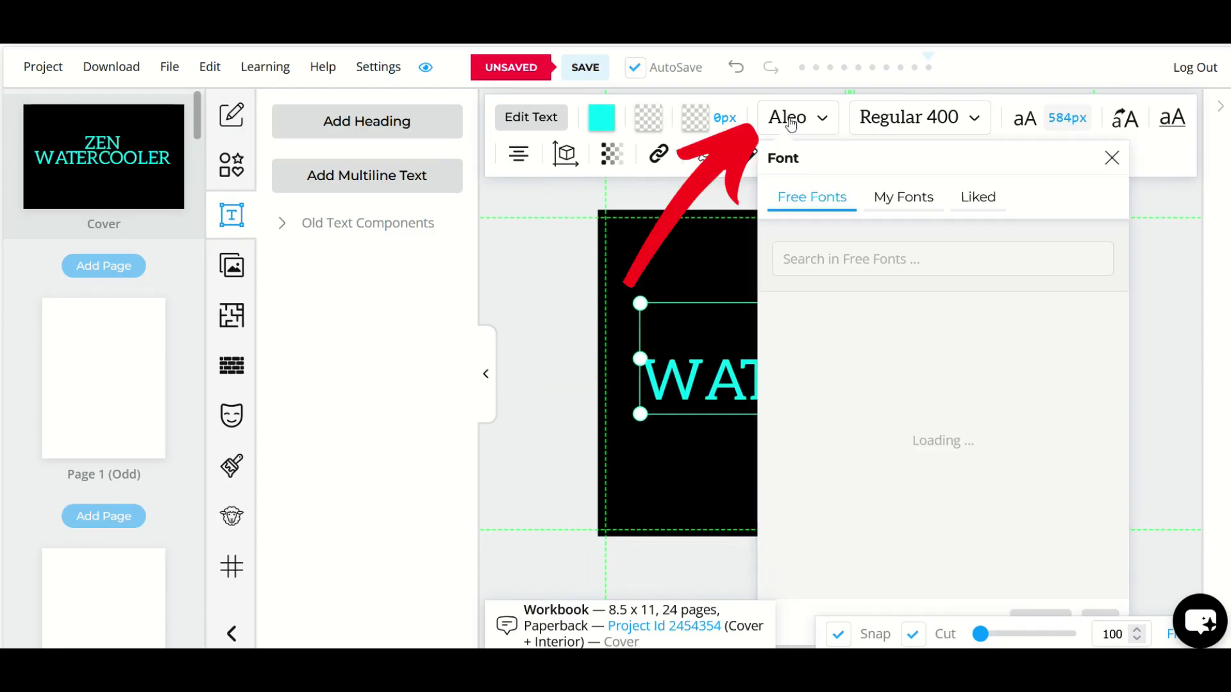
pyautogui.click(880, 200)
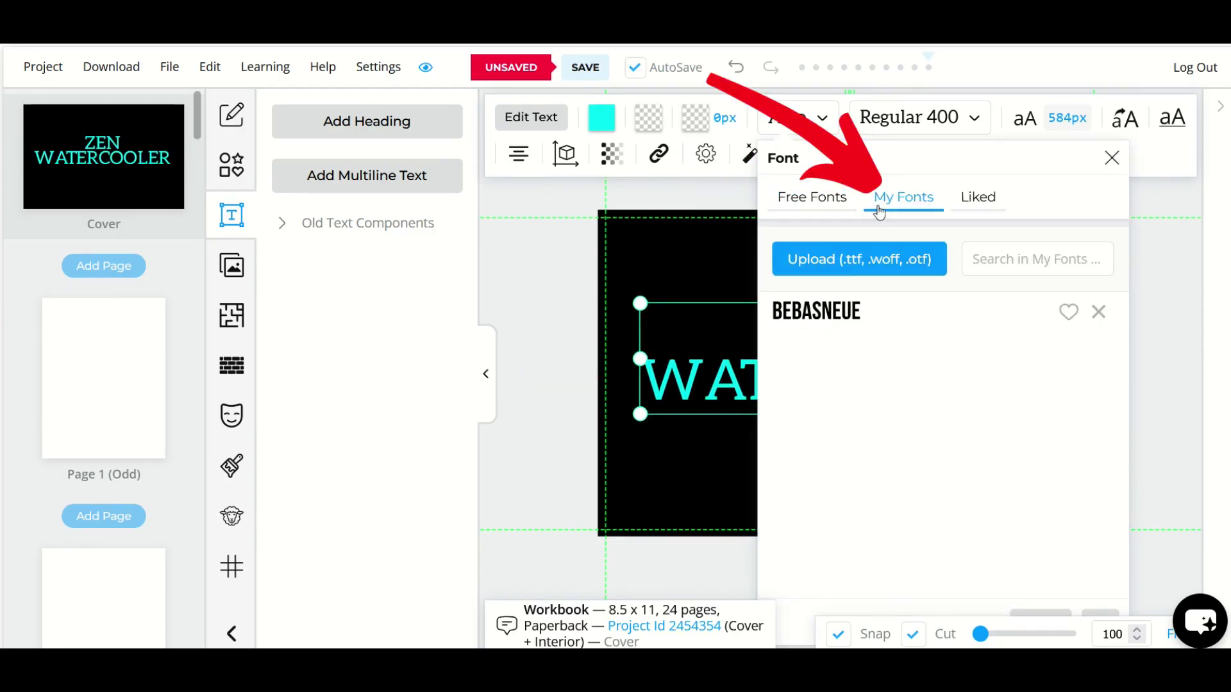
pyautogui.click(829, 311)
pyautogui.click(718, 450)
pyautogui.click(740, 387)
# Move the ZEN WATERCOOLER title to the middle and enlarge it to about 900px across
pyautogui.moveTo(921, 393); pyautogui.dragTo(1044, 323)
pyautogui.moveTo(949, 282); pyautogui.dragTo(970, 291)
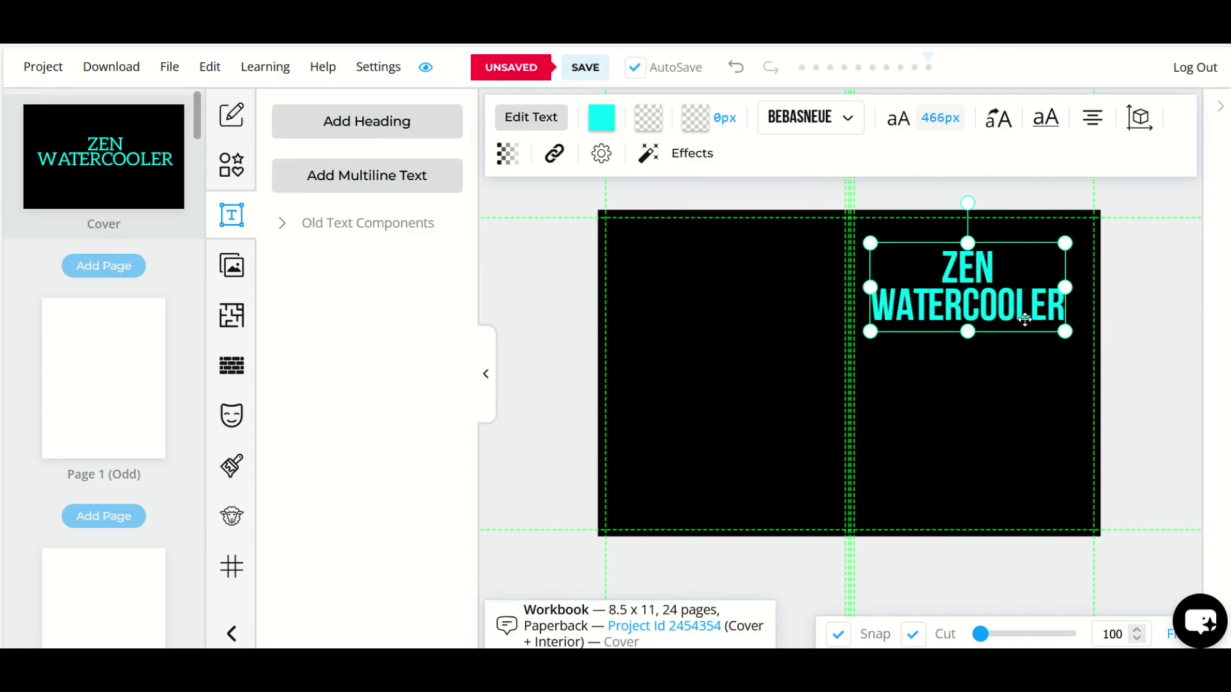
pyautogui.click(926, 381)
pyautogui.click(903, 312)
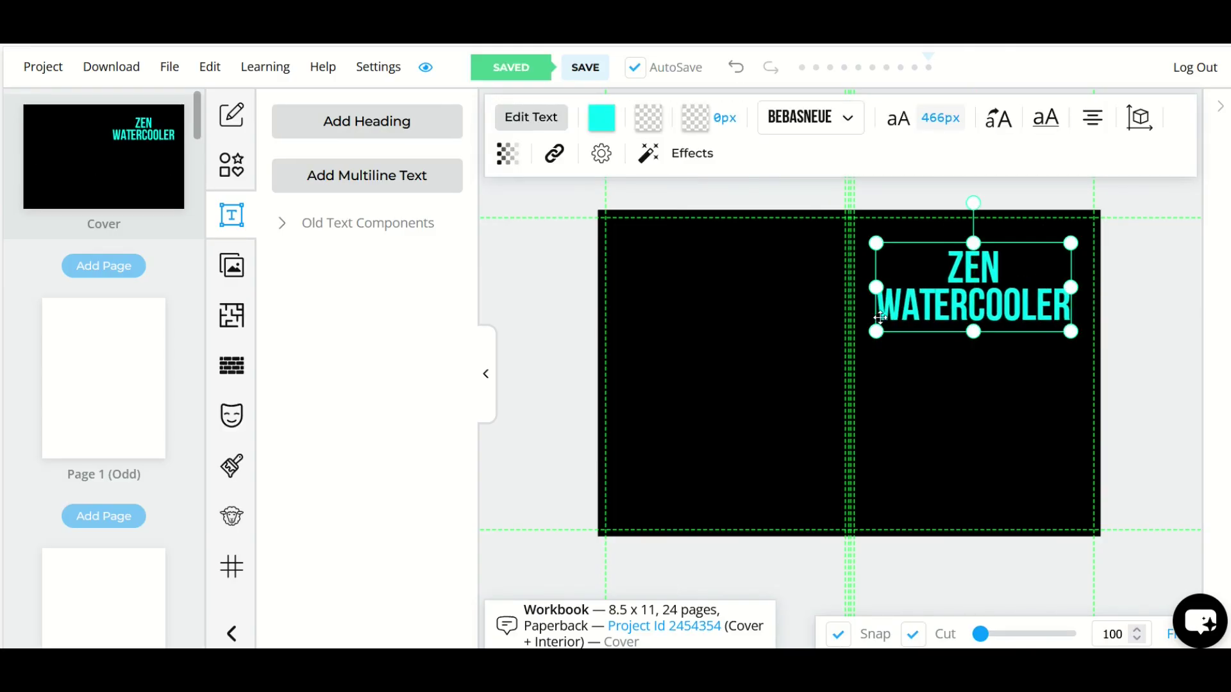
pyautogui.moveTo(877, 331); pyautogui.dragTo(672, 488)
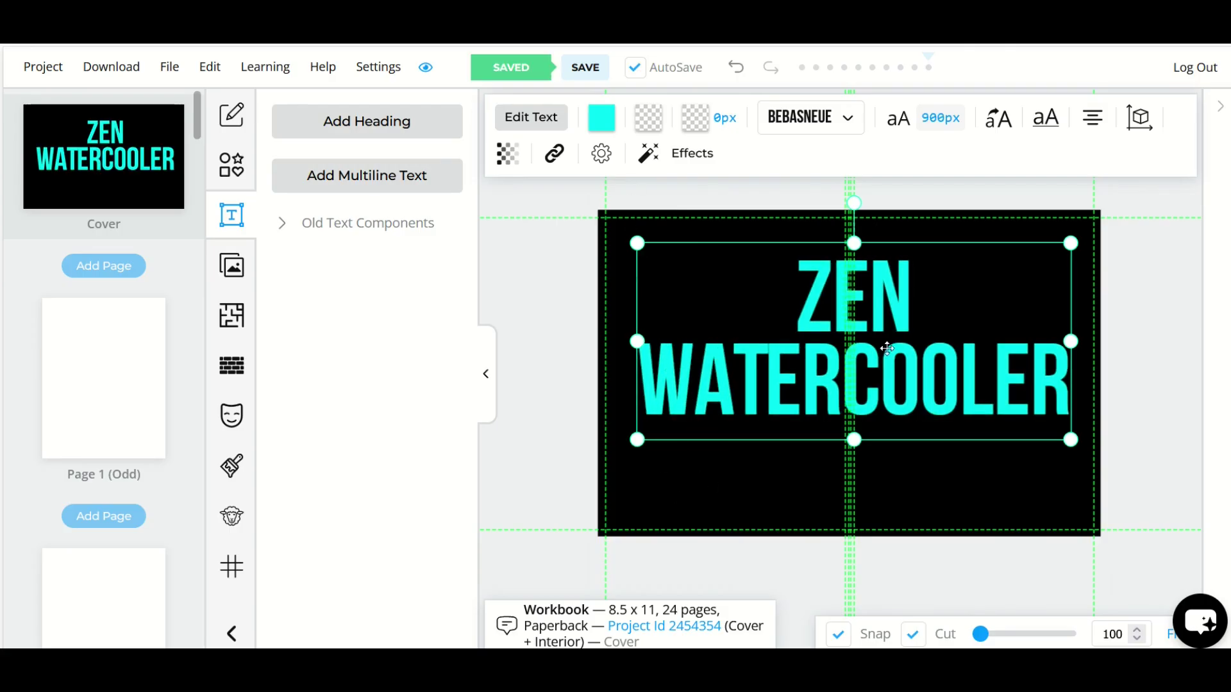
# Give the title a green background colour and deselect to view it
pyautogui.click(647, 122)
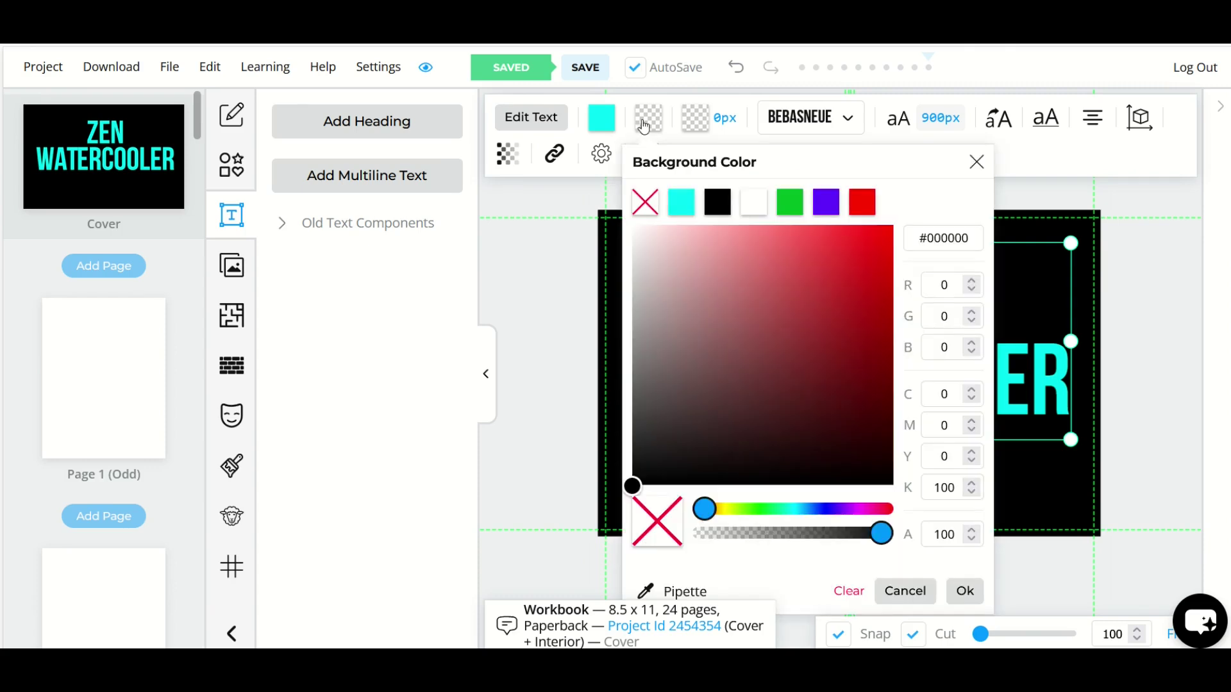
pyautogui.click(789, 203)
pyautogui.click(776, 501)
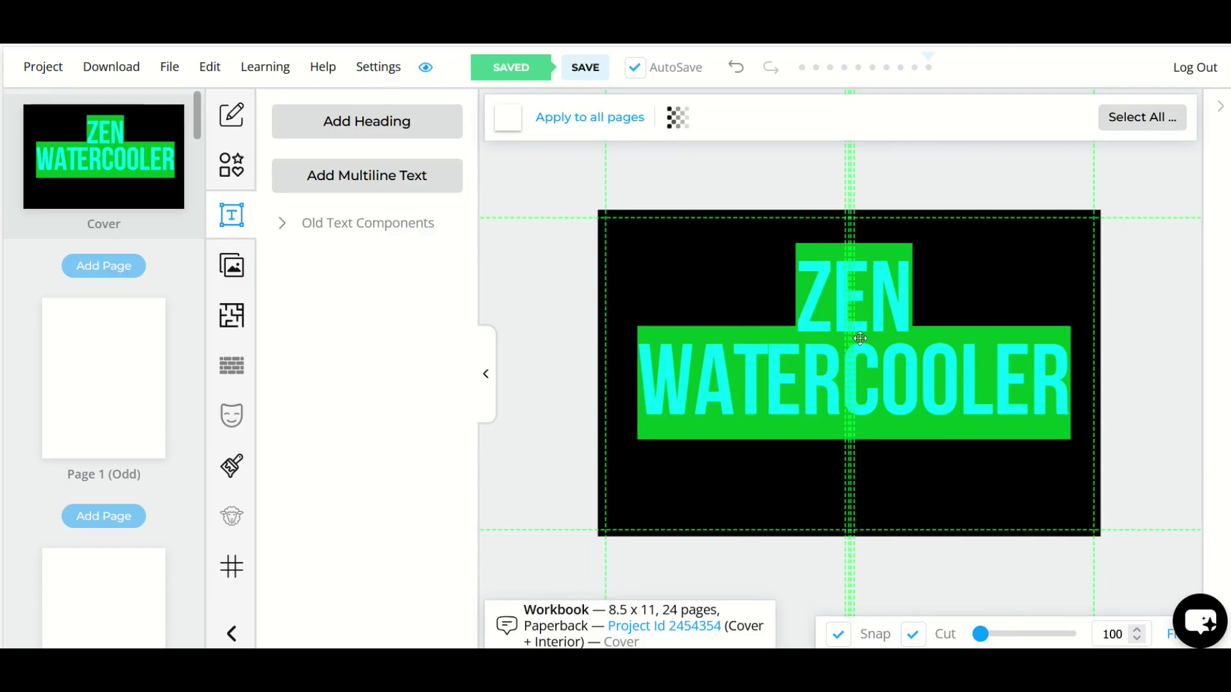
pyautogui.click(736, 70)
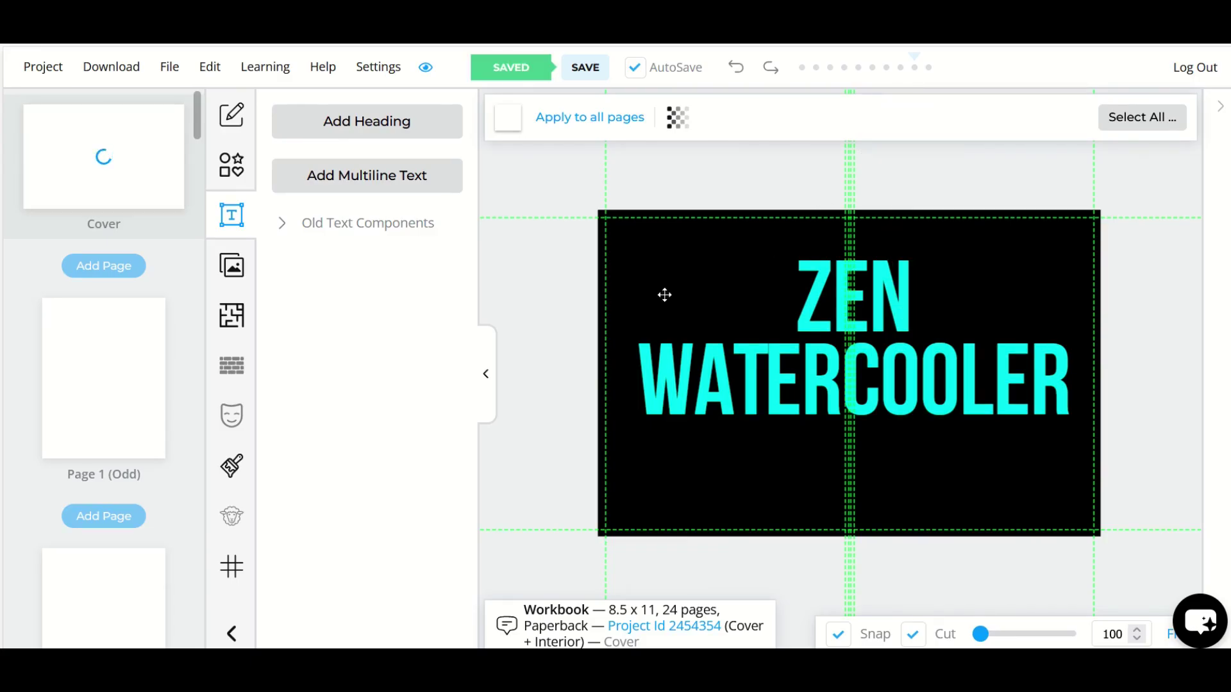
pyautogui.click(770, 409)
pyautogui.hotkey('ctrl', 'y')
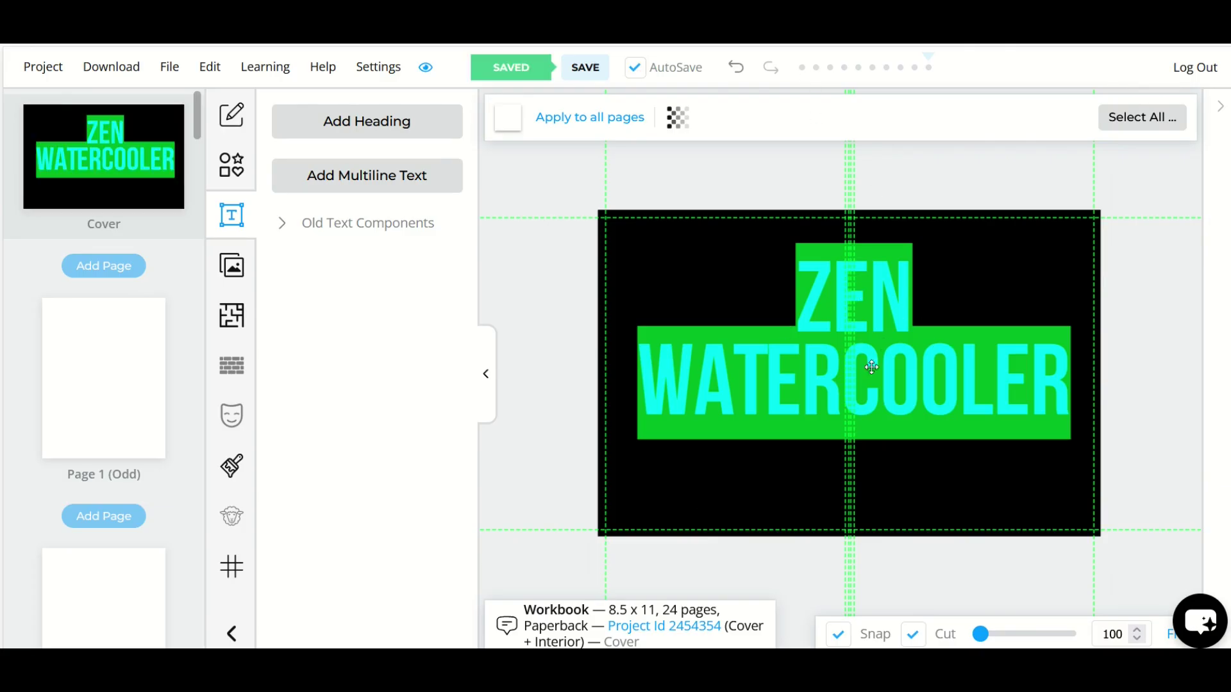
pyautogui.click(783, 393)
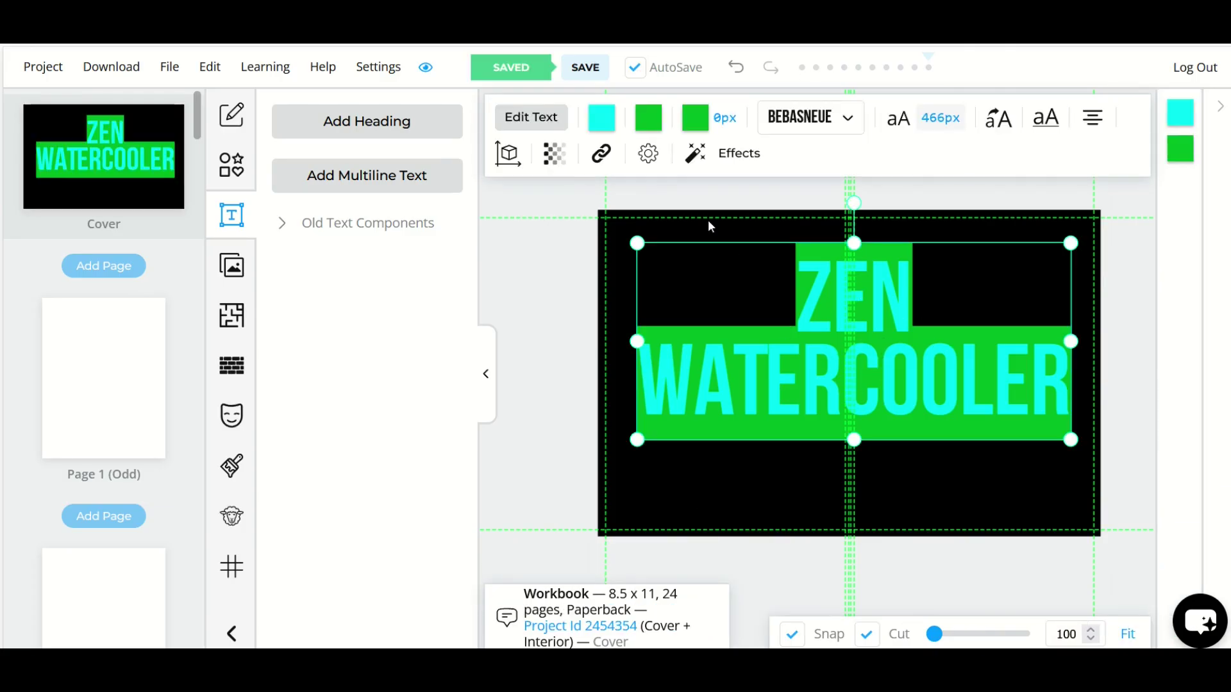
pyautogui.click(646, 125)
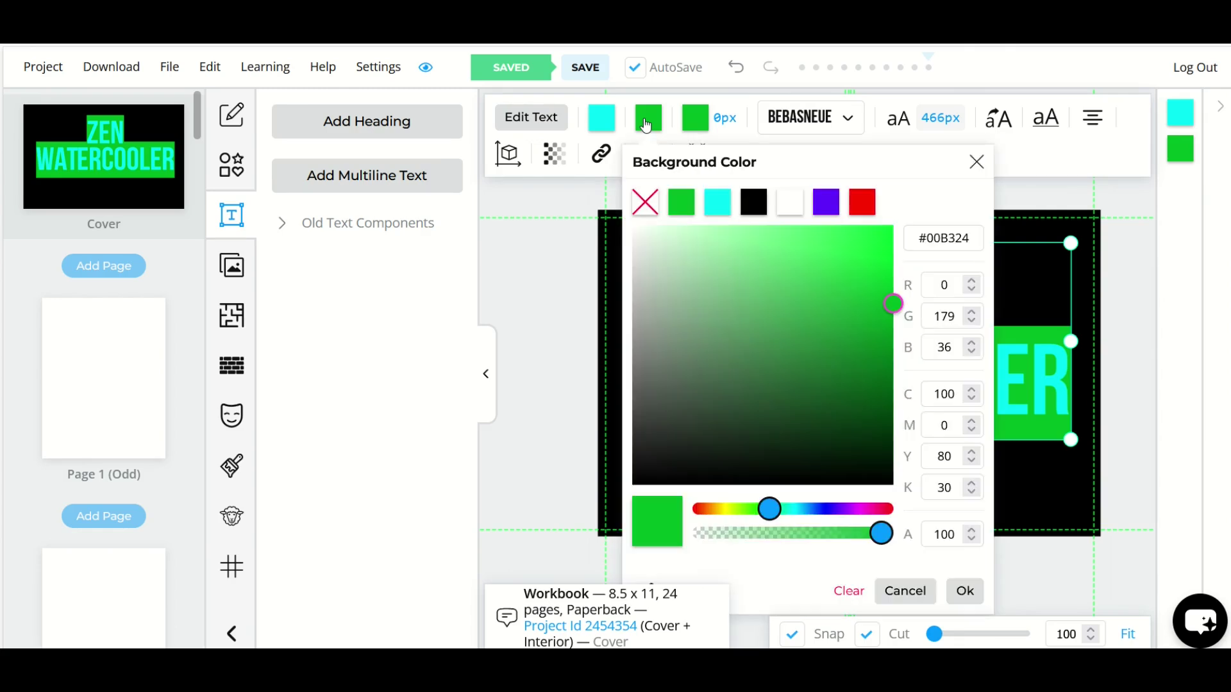
pyautogui.click(643, 211)
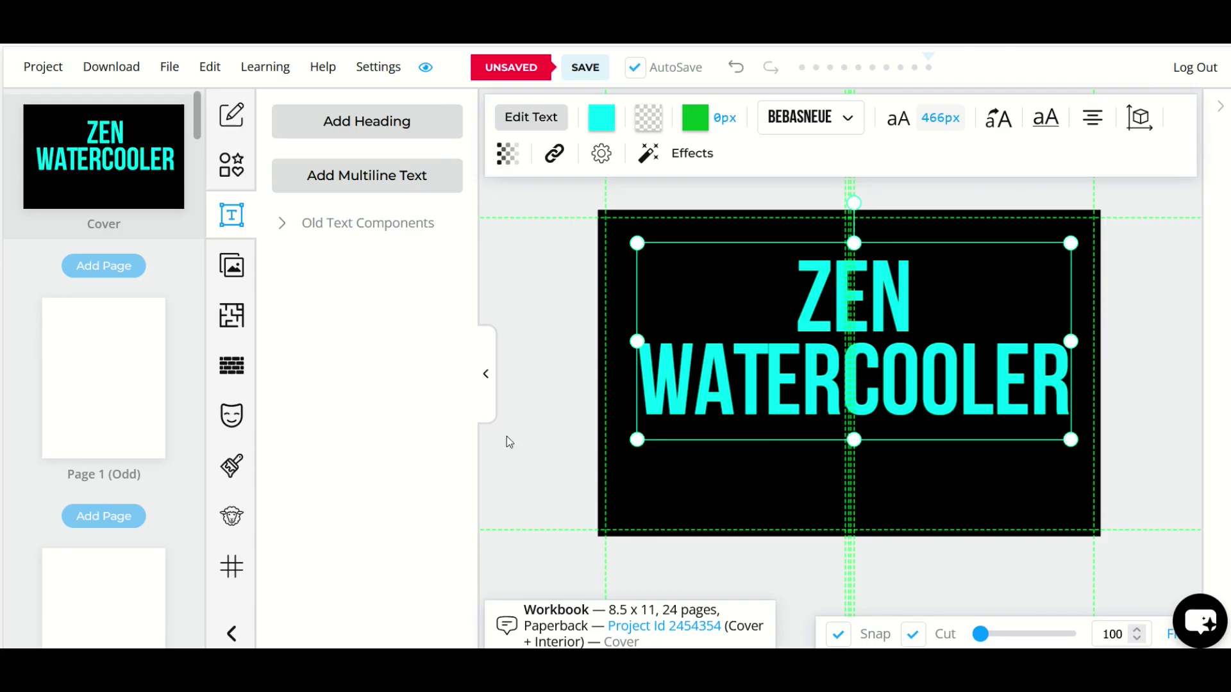
# Turn on a Blur Shadow text effect for the title
pyautogui.click(682, 162)
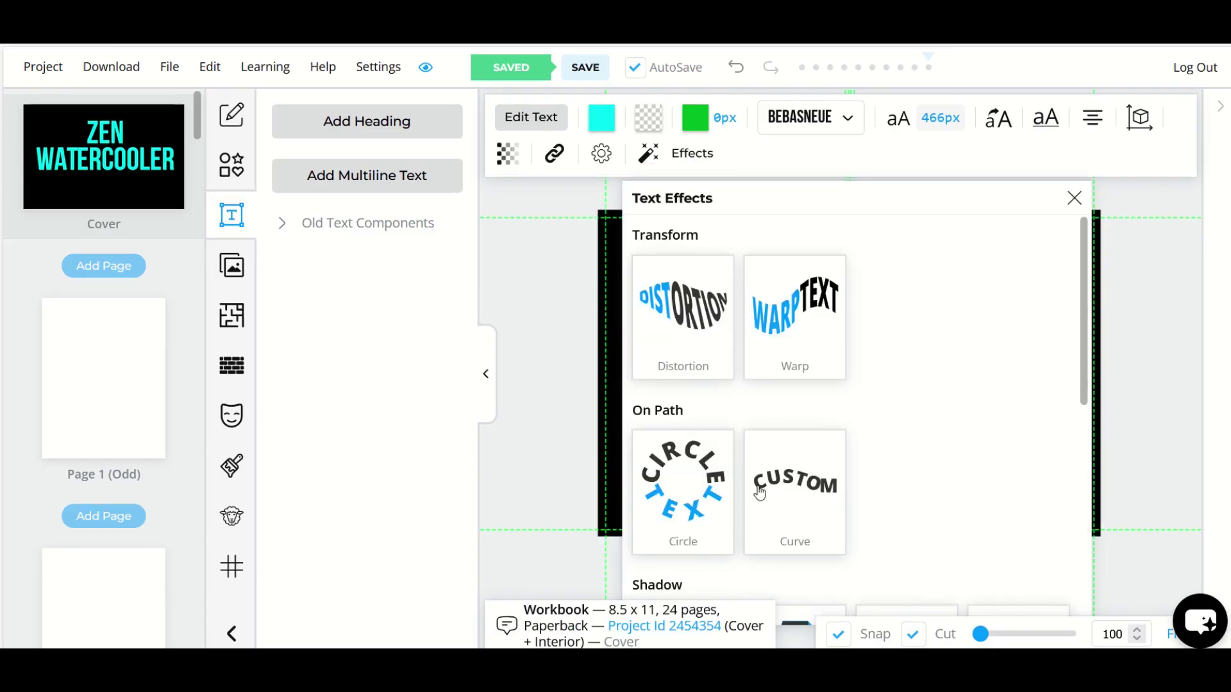
pyautogui.scroll(-5, 732, 490)
pyautogui.scroll(-2, 730, 482)
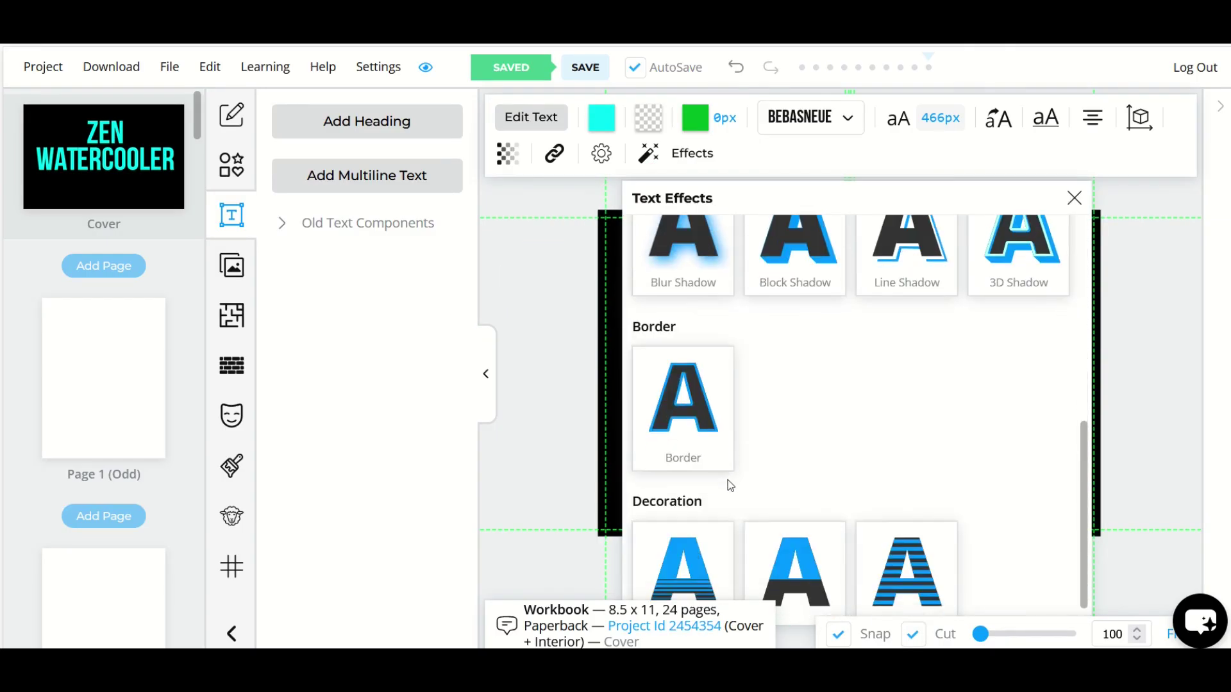
pyautogui.scroll(2, 728, 479)
pyautogui.scroll(-2, 720, 382)
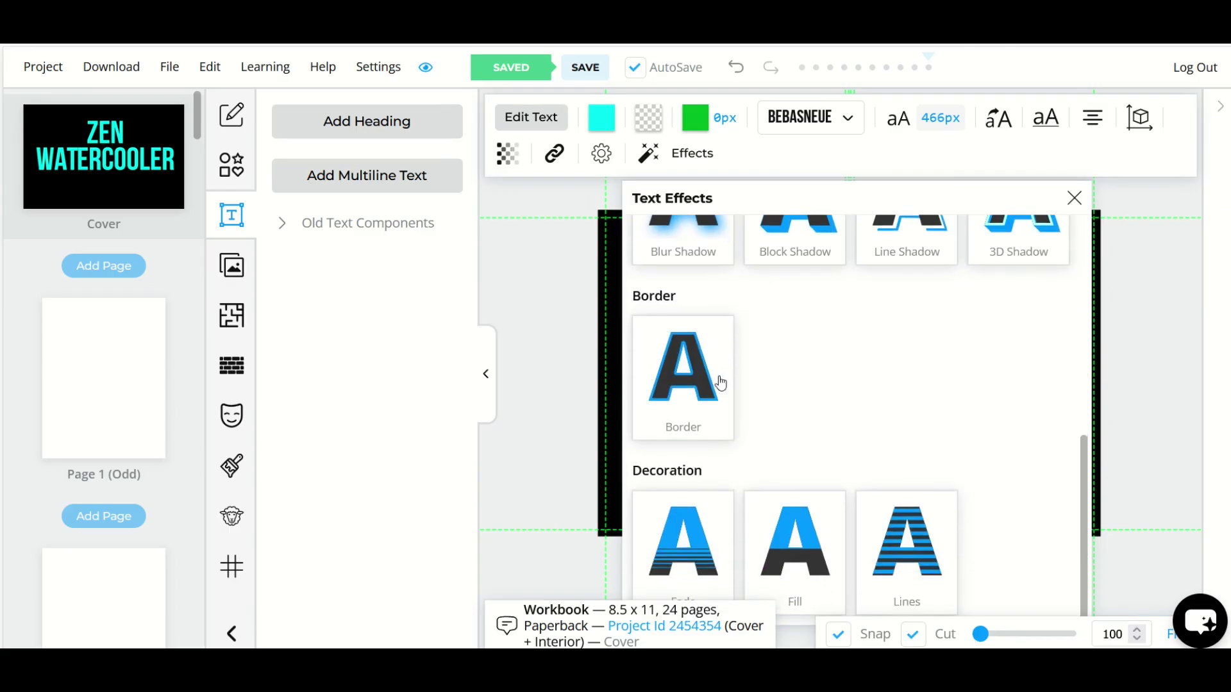
pyautogui.scroll(2, 692, 436)
pyautogui.scroll(2, 691, 440)
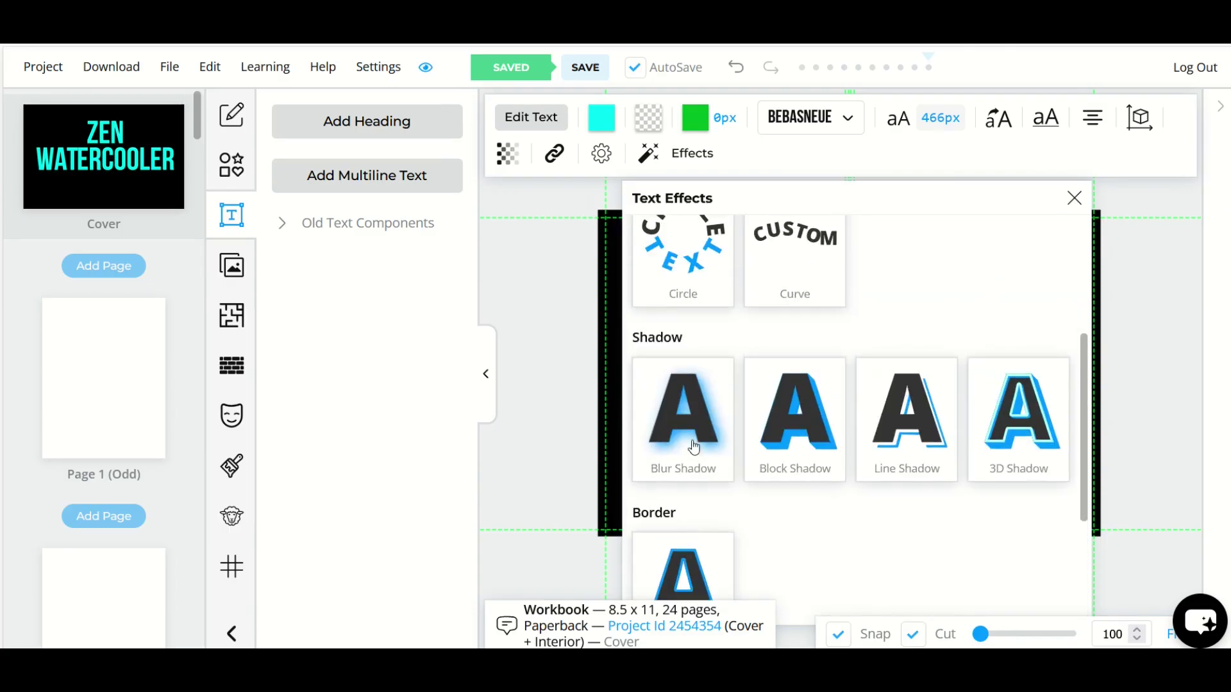
pyautogui.click(667, 427)
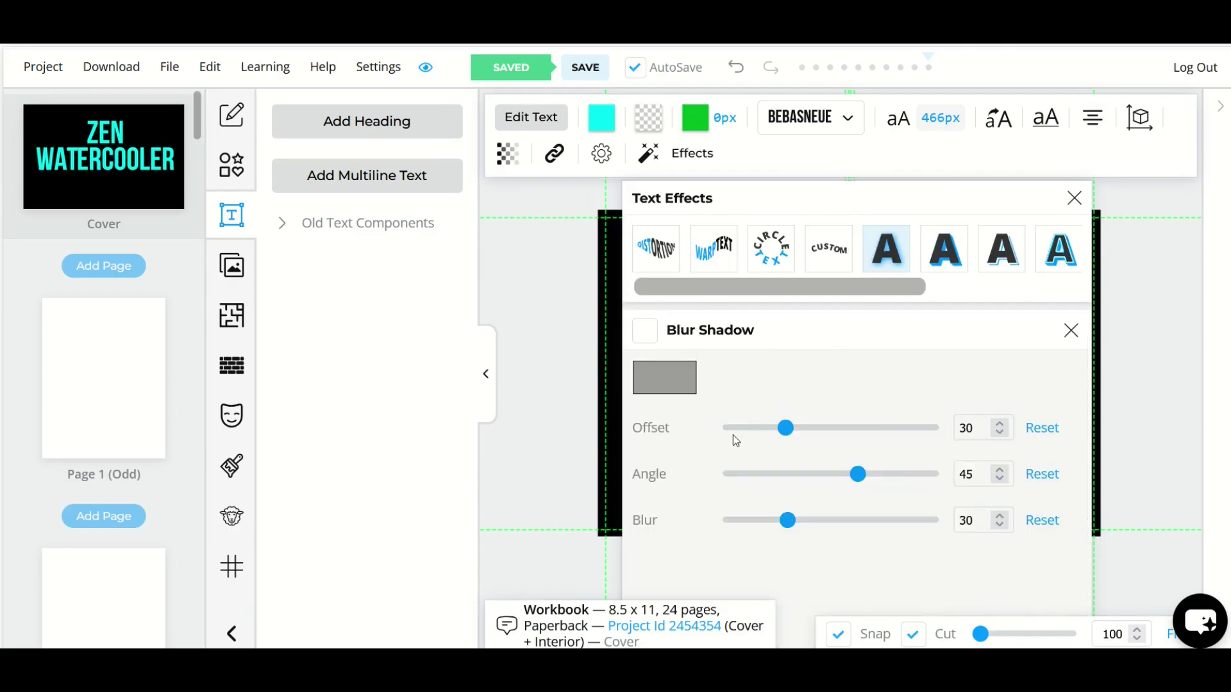
pyautogui.moveTo(804, 199); pyautogui.dragTo(246, 86)
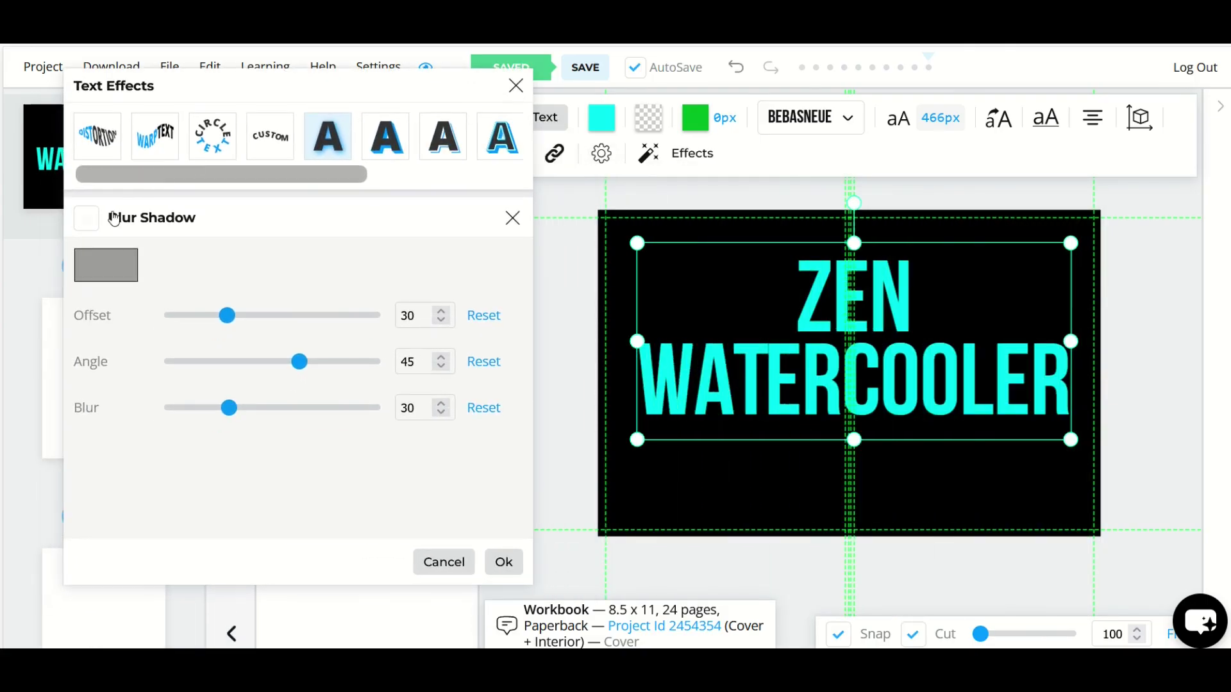
pyautogui.click(89, 220)
# Change the blur shadow colour to bright yellow #FFC400
pyautogui.click(105, 266)
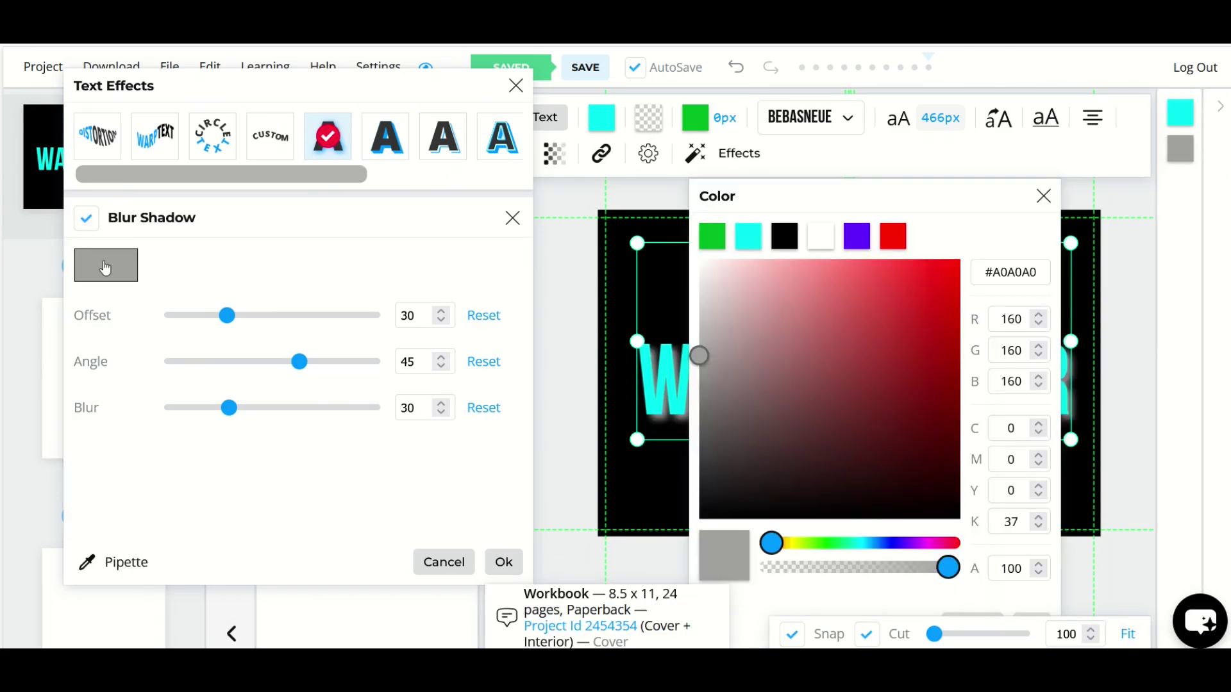
pyautogui.click(794, 543)
pyautogui.moveTo(898, 334); pyautogui.dragTo(981, 227)
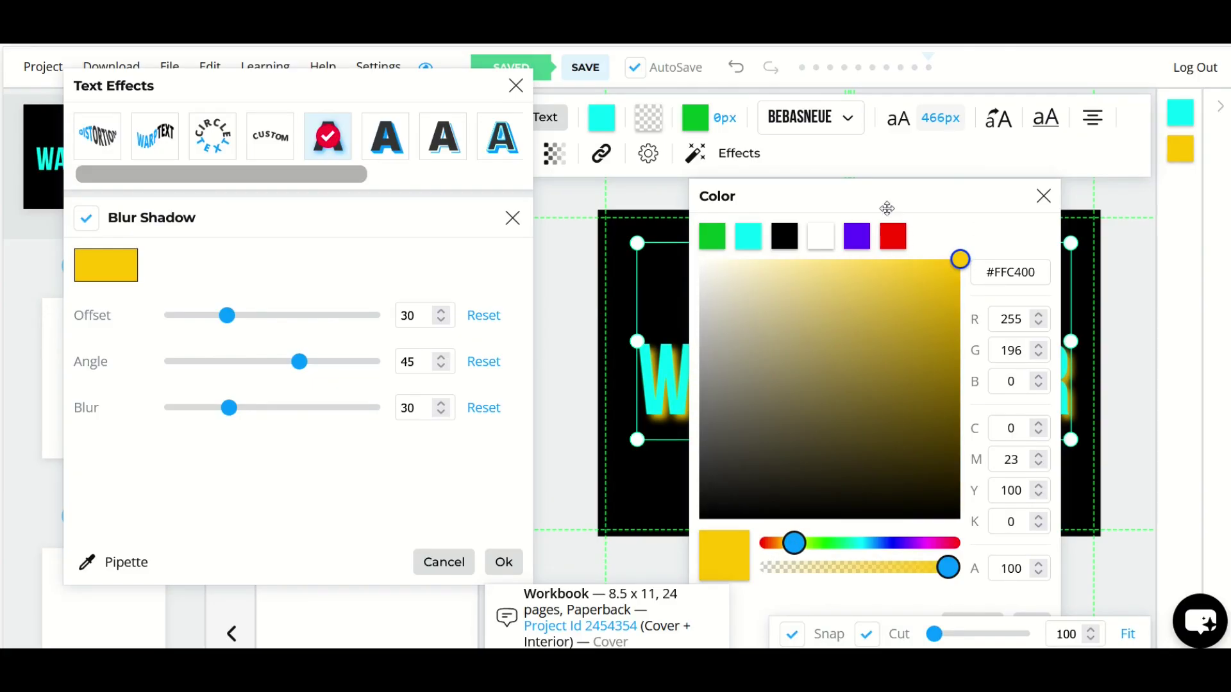
pyautogui.moveTo(873, 194); pyautogui.dragTo(727, 69)
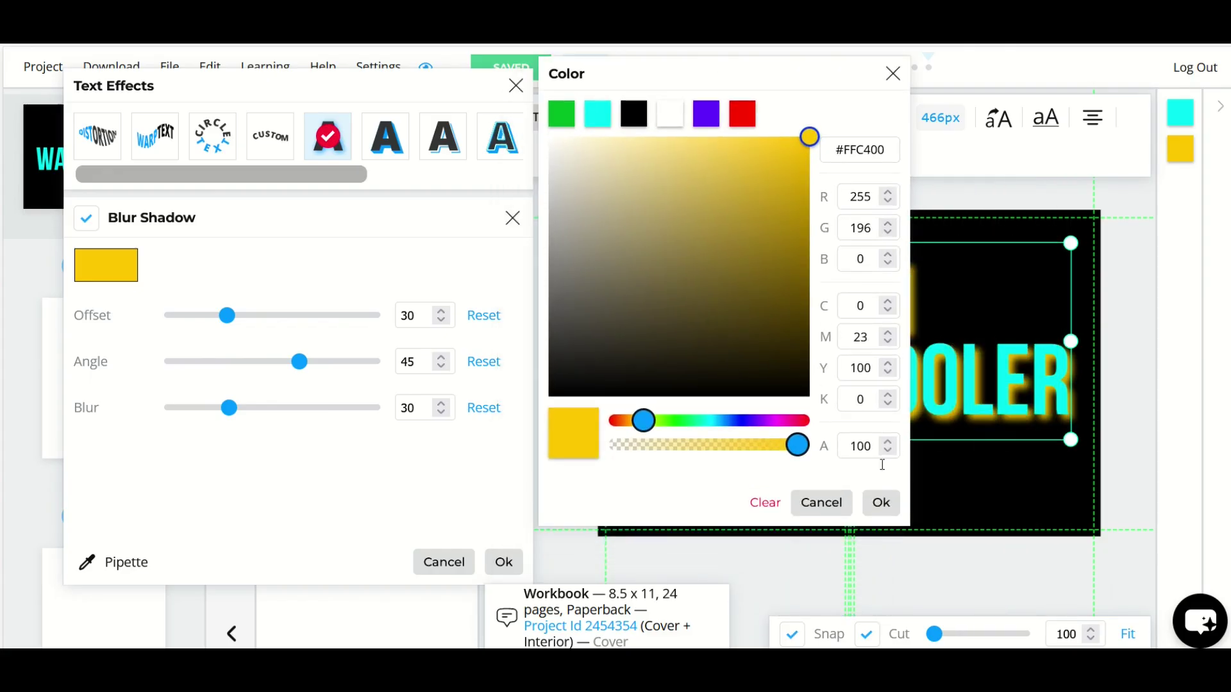
# Confirm the yellow shadow, shrink the title box, try other offset, angle and blur values, then disable Blur Shadow
pyautogui.click(881, 503)
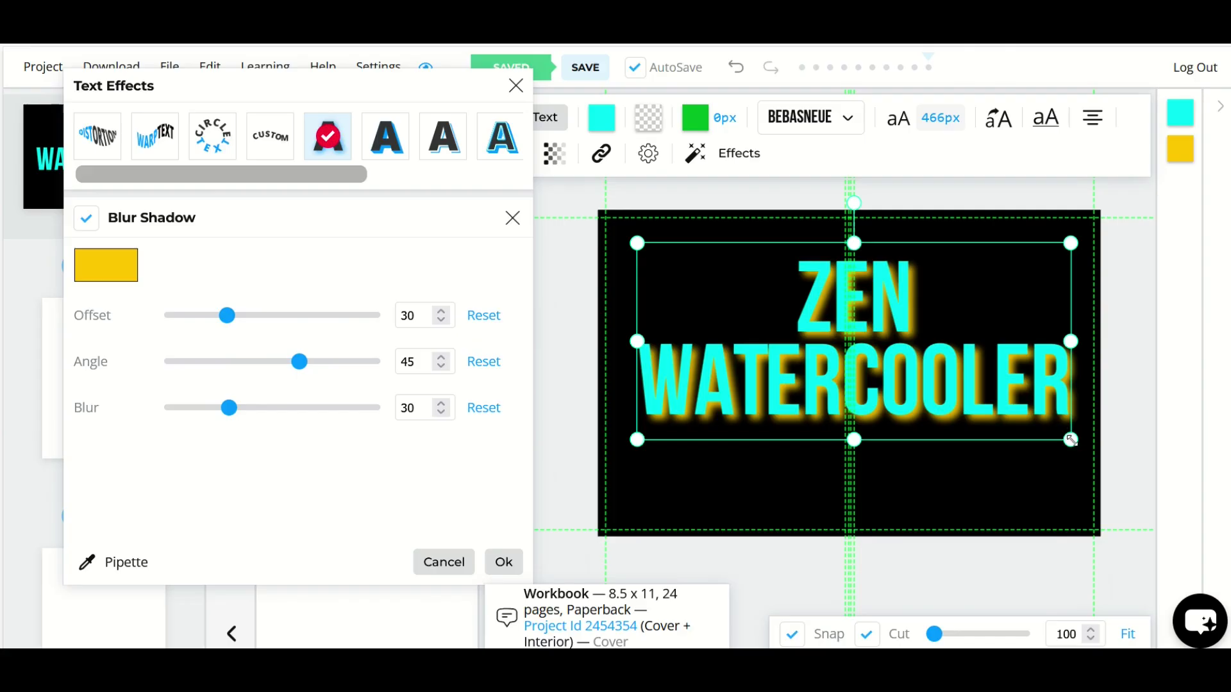
pyautogui.moveTo(1071, 440); pyautogui.dragTo(1005, 410)
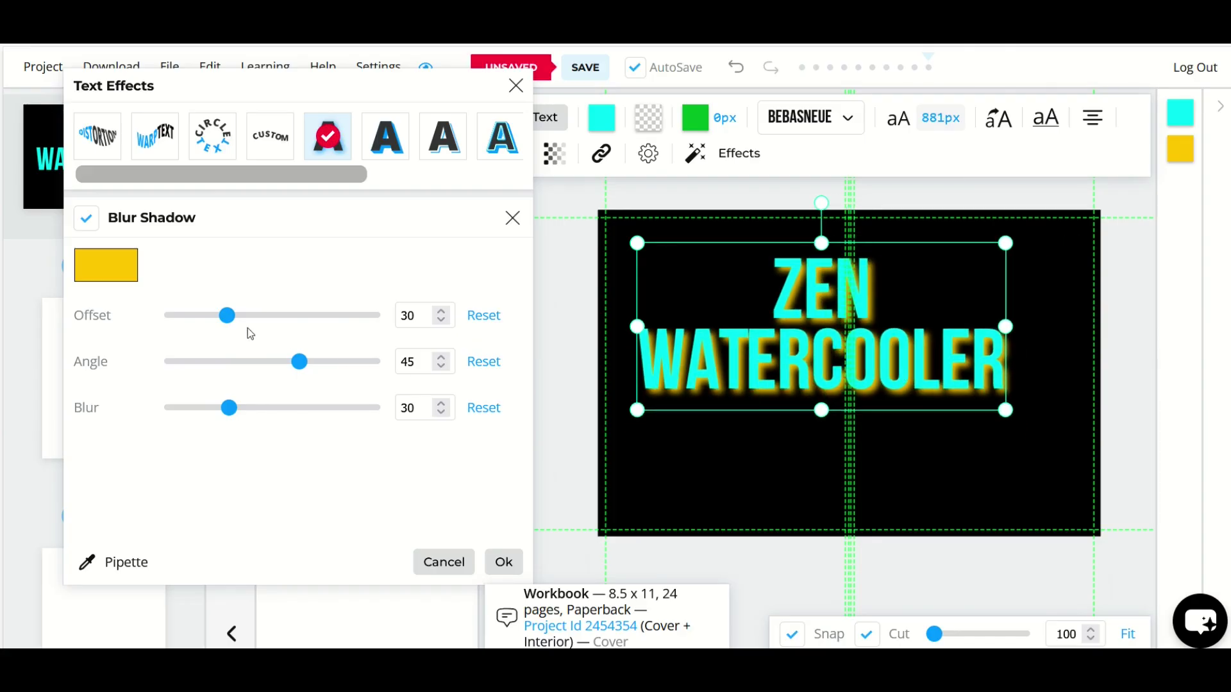
pyautogui.moveTo(226, 315); pyautogui.dragTo(284, 315)
pyautogui.moveTo(364, 361); pyautogui.dragTo(235, 424)
pyautogui.moveTo(284, 315); pyautogui.dragTo(226, 333)
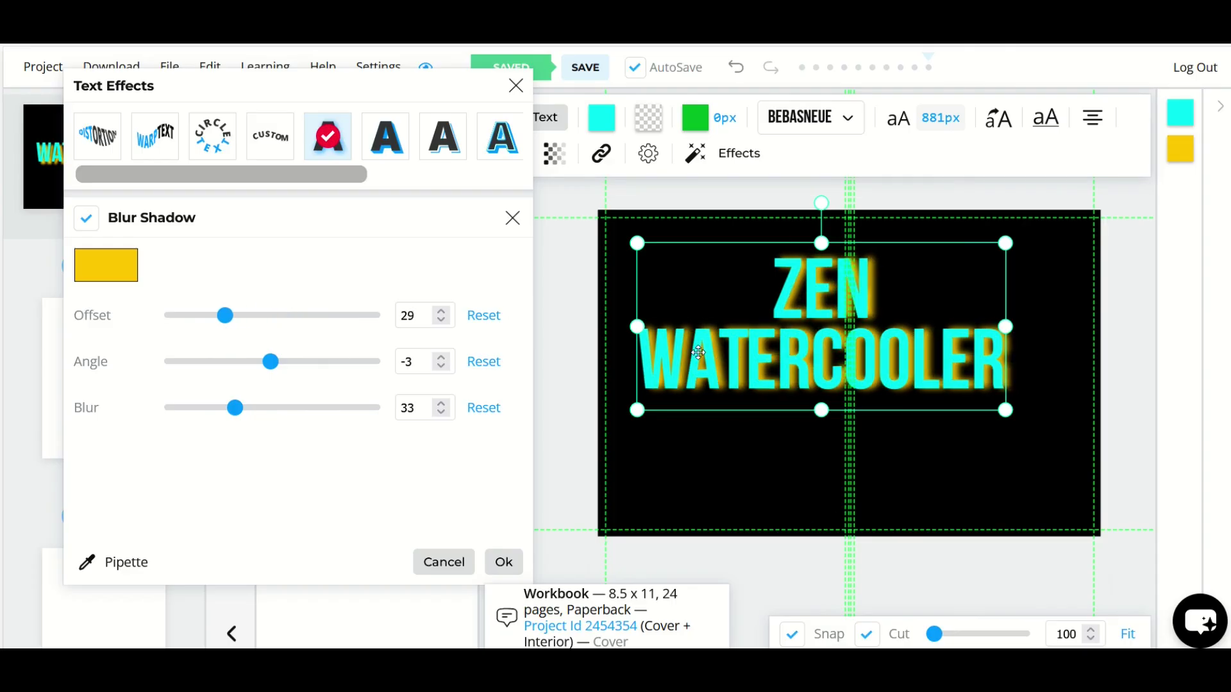
pyautogui.click(85, 219)
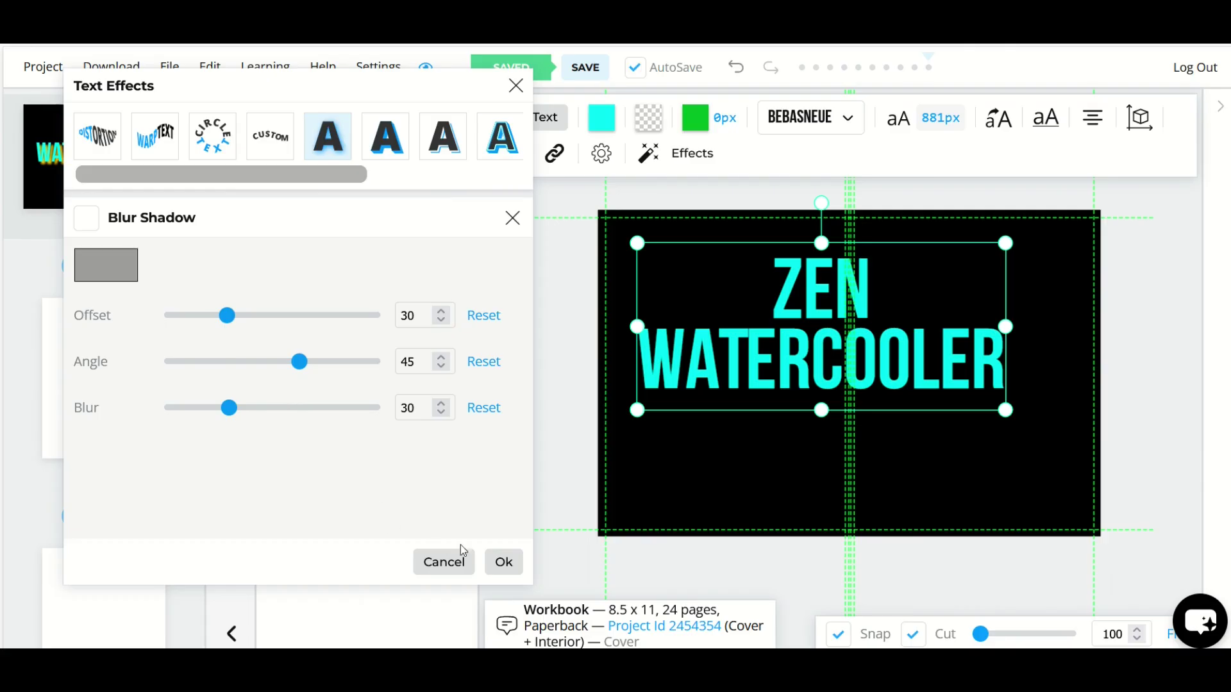
# Shift the title down-right and paste the Zen Watercooler YouTube channel URL as its link
pyautogui.click(500, 561)
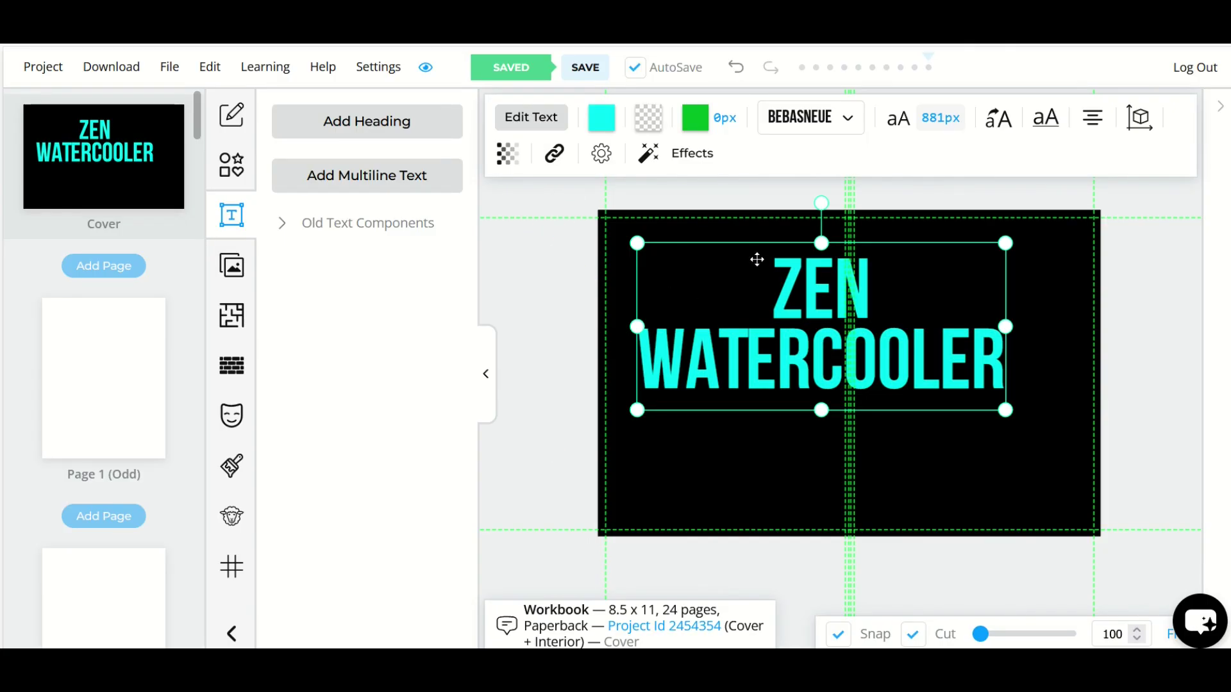
pyautogui.moveTo(787, 291); pyautogui.dragTo(813, 355)
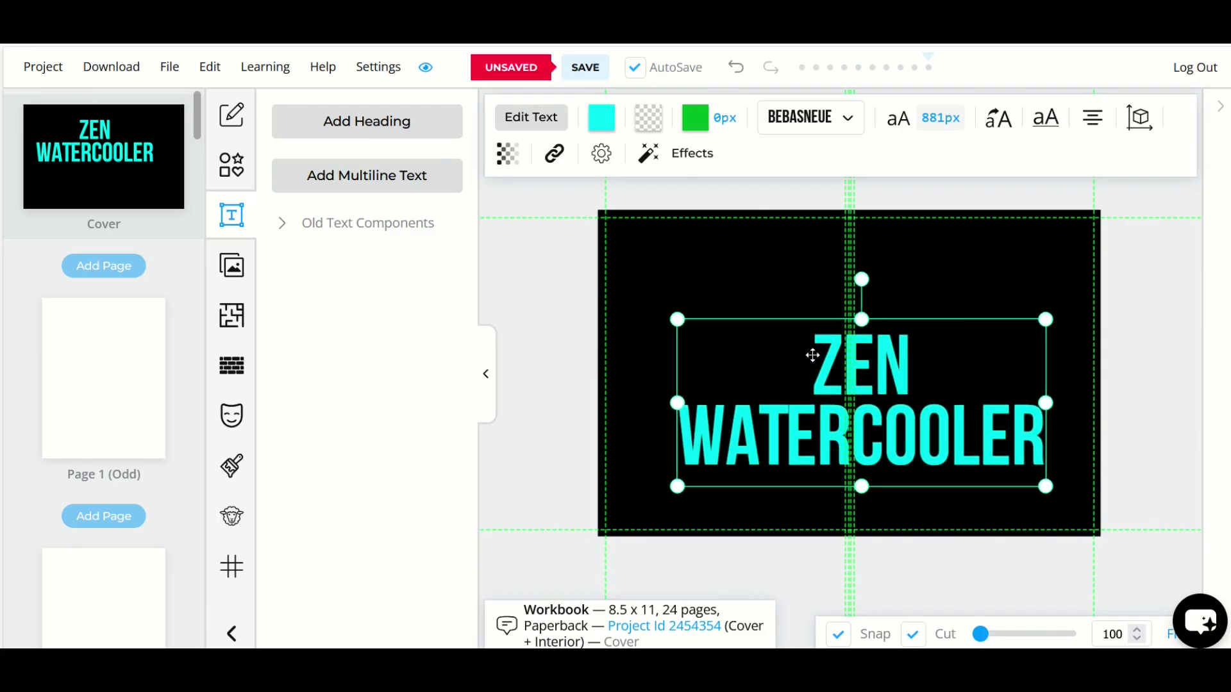
pyautogui.click(555, 154)
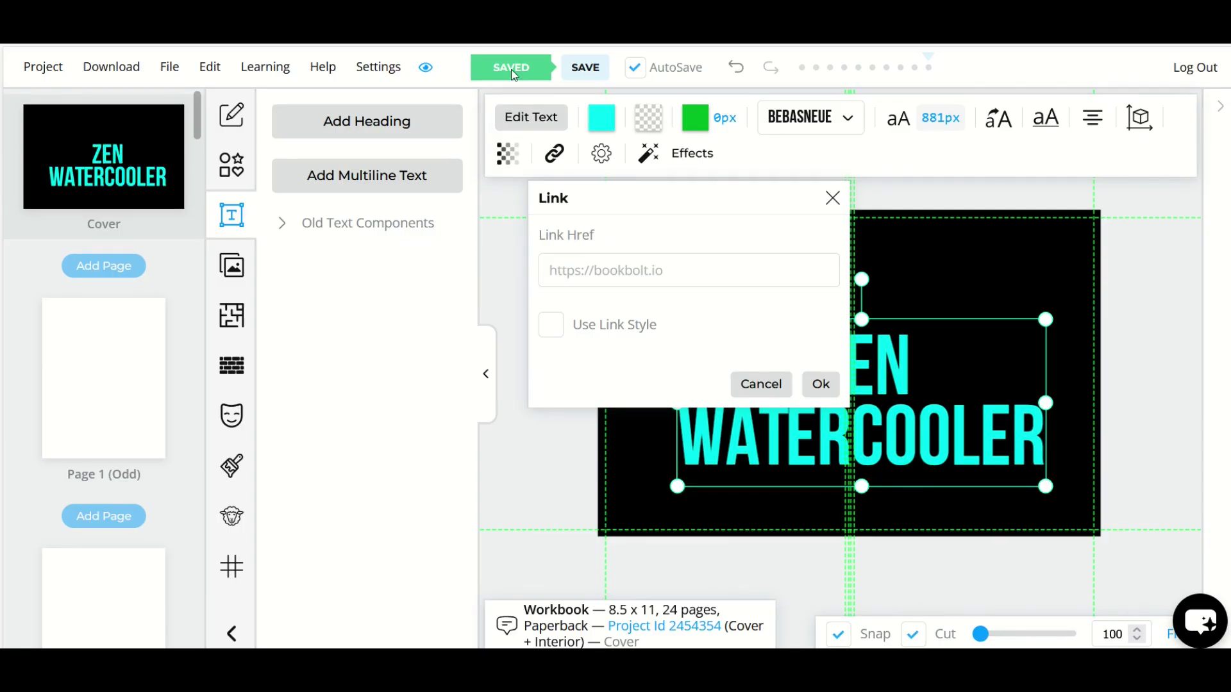
pyautogui.click(549, 268)
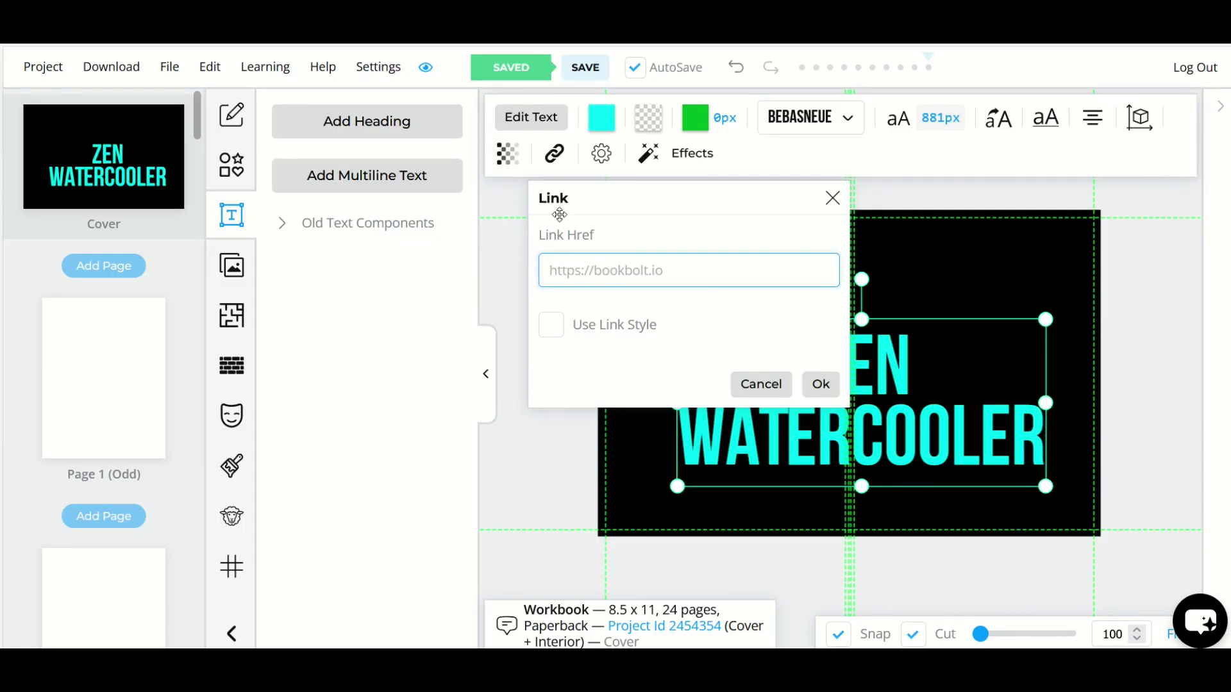
pyautogui.write('https://www.youtube.com/@zenwatercooler')
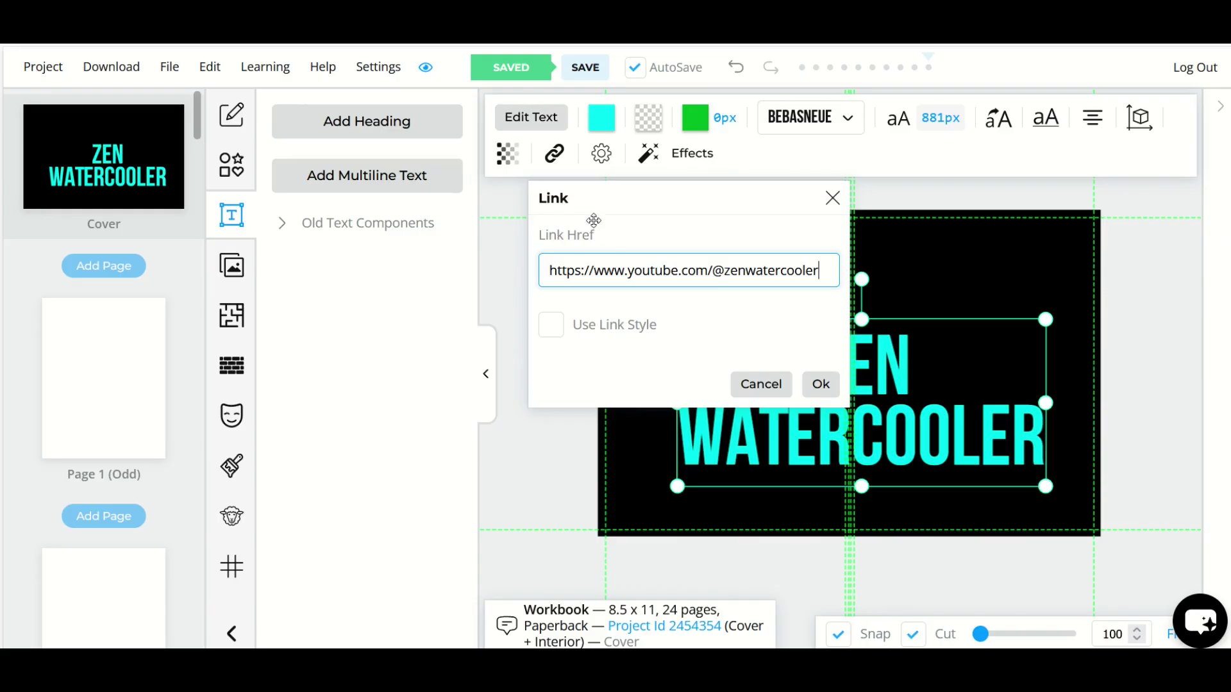
pyautogui.click(820, 384)
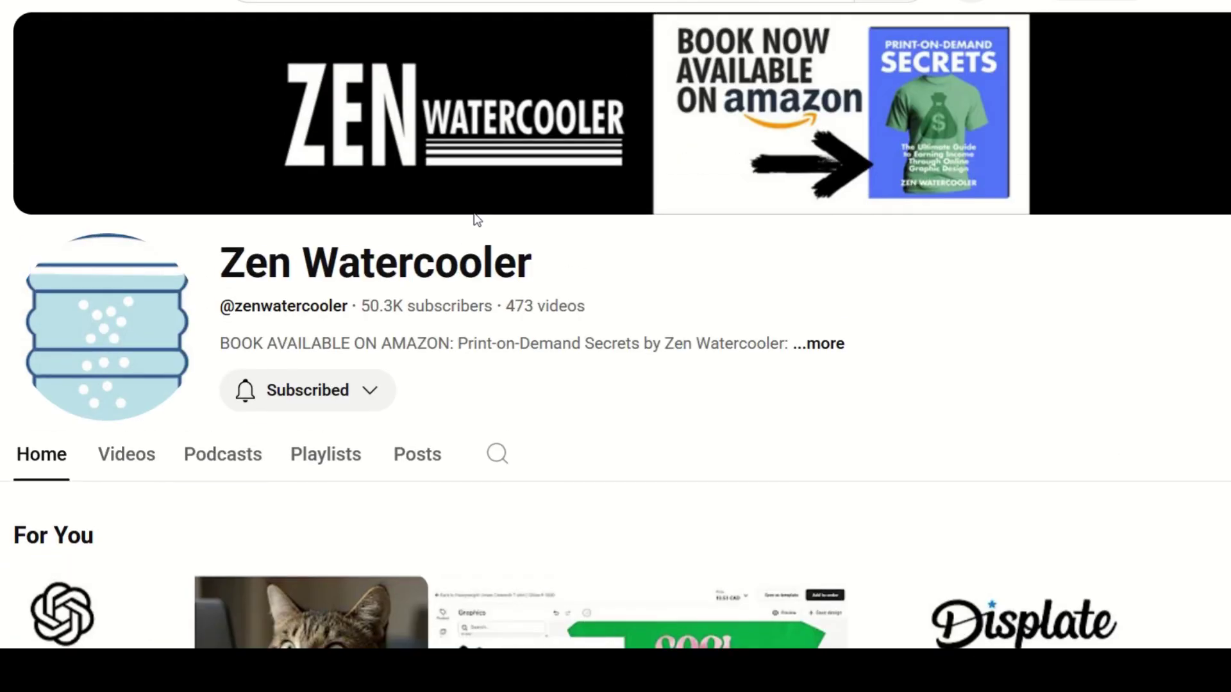
pyautogui.scroll(-7, 476, 218)
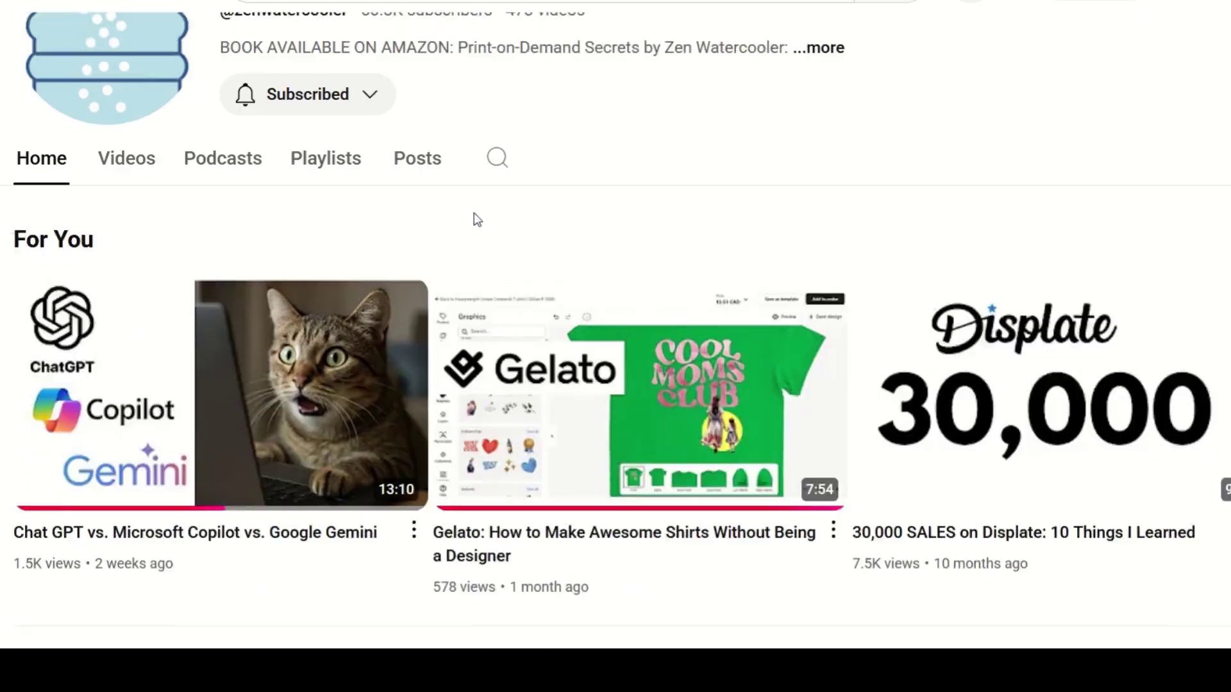
pyautogui.scroll(-2, 474, 220)
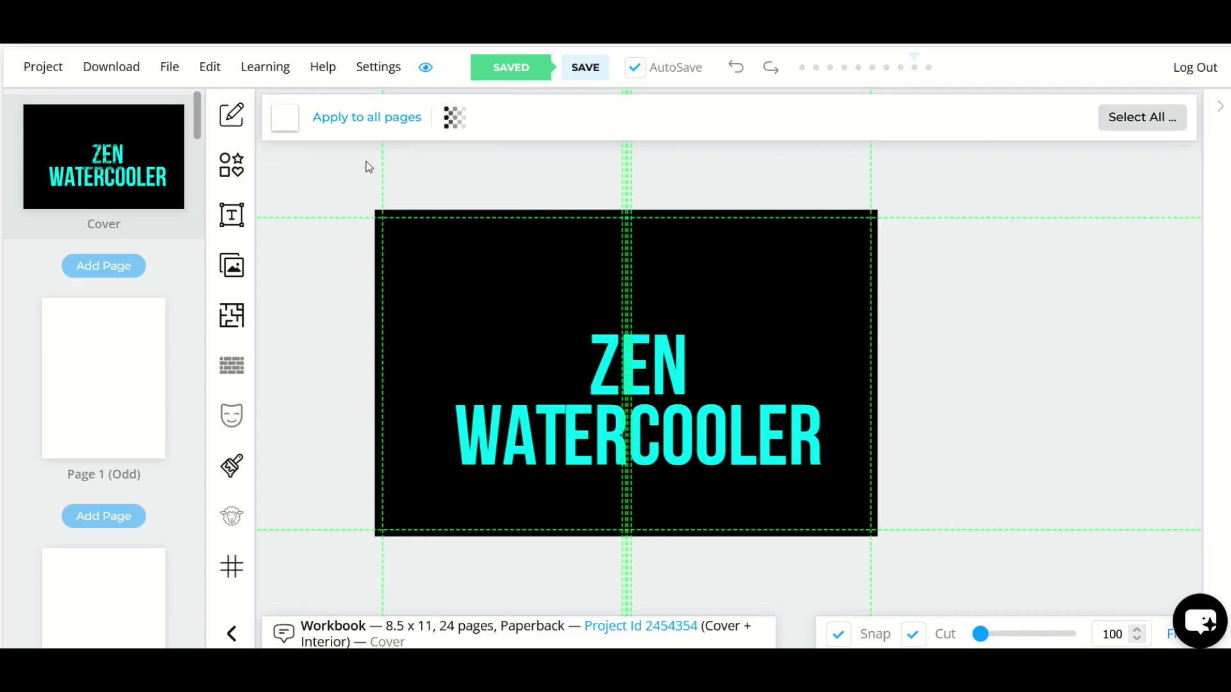
# Add a multiline text box to interior Page 1
pyautogui.click(142, 391)
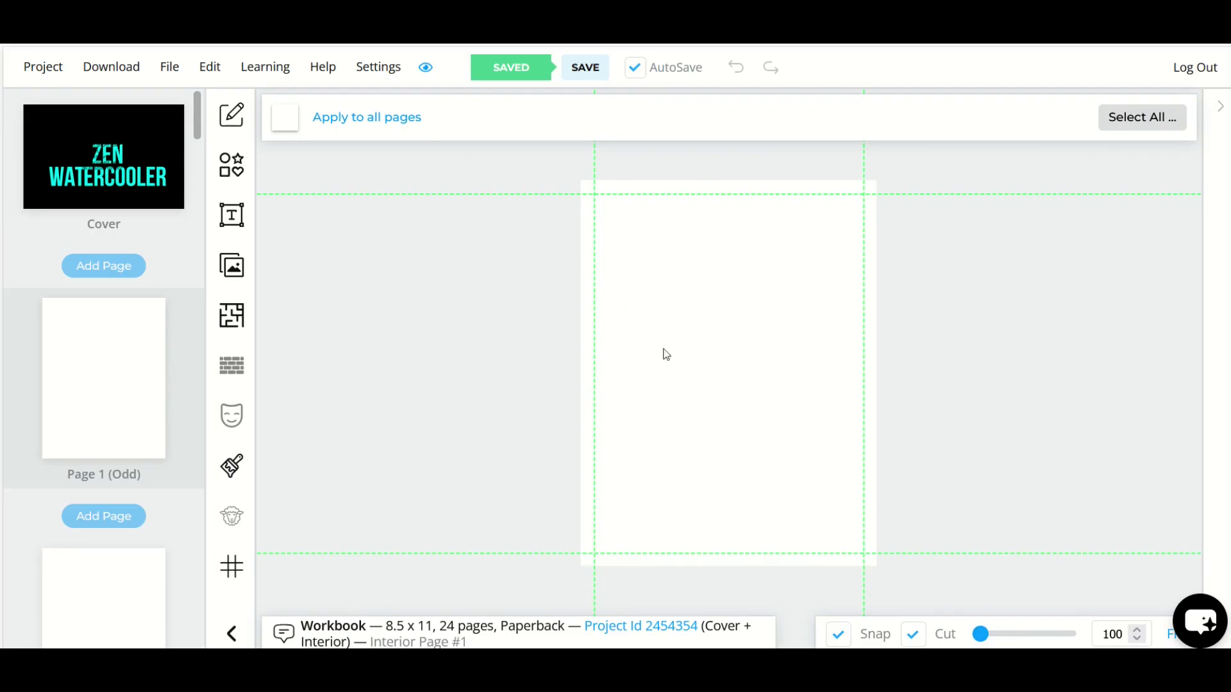
pyautogui.click(233, 216)
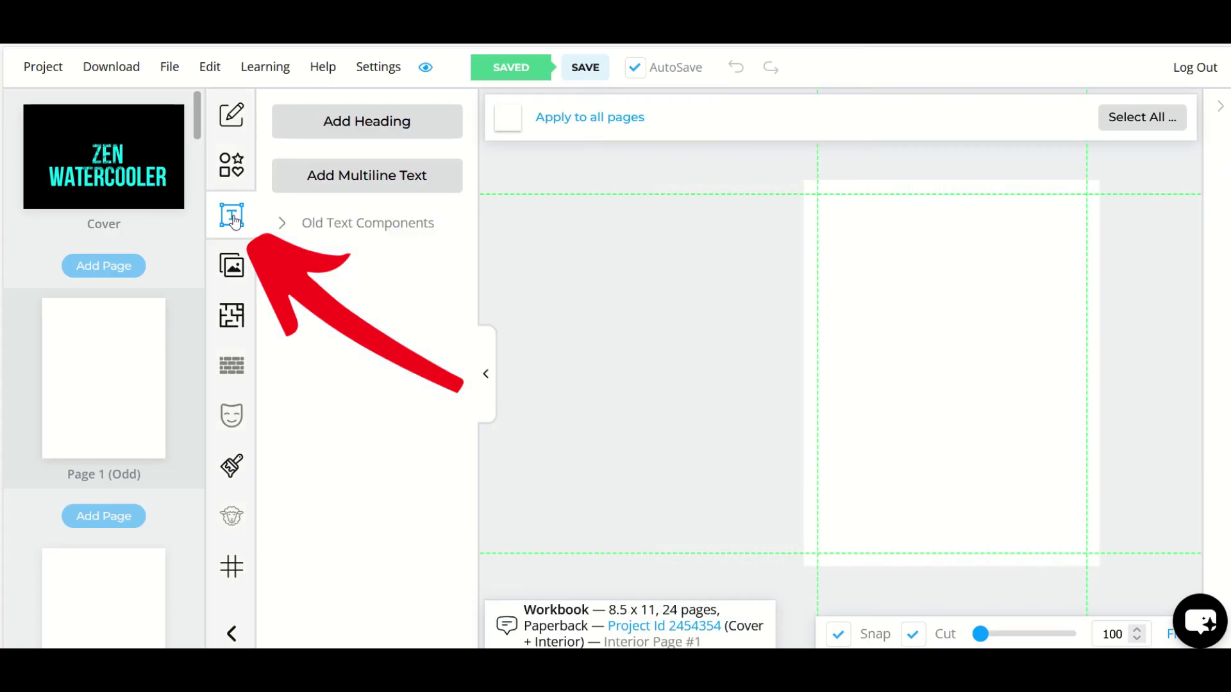
pyautogui.click(347, 175)
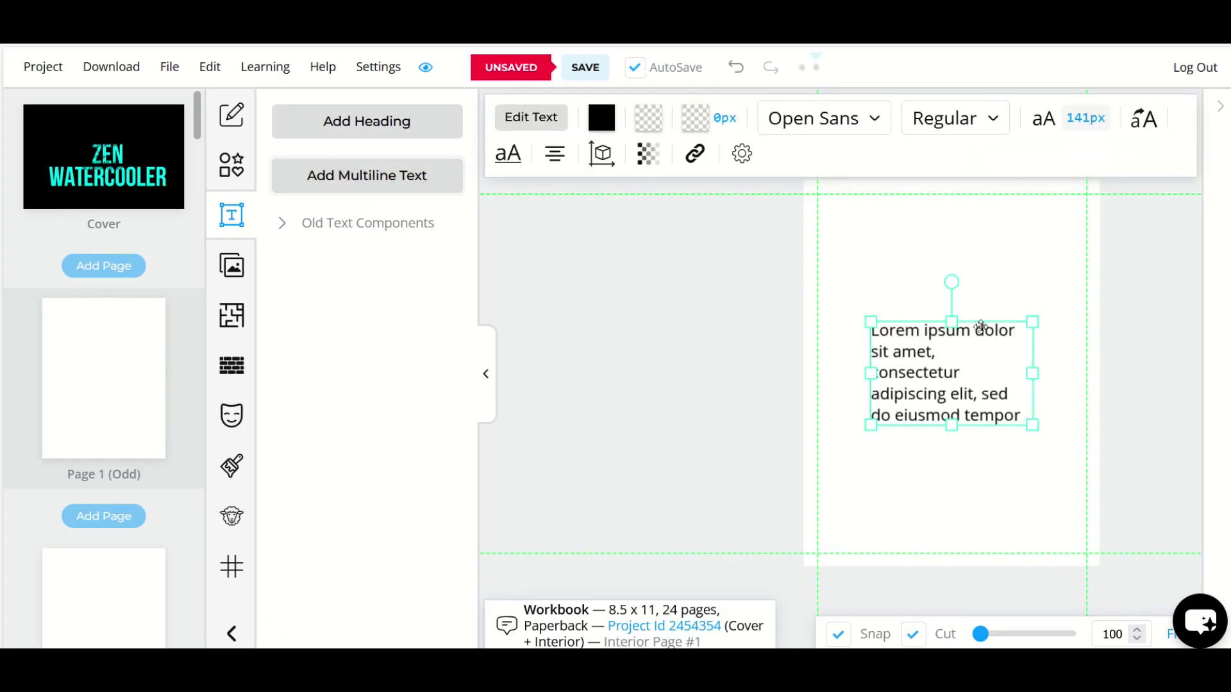
# Resize and position the box near the top so its text wraps on three lines, then edit it
pyautogui.moveTo(1030, 428); pyautogui.dragTo(1092, 468)
pyautogui.moveTo(966, 330); pyautogui.dragTo(940, 256)
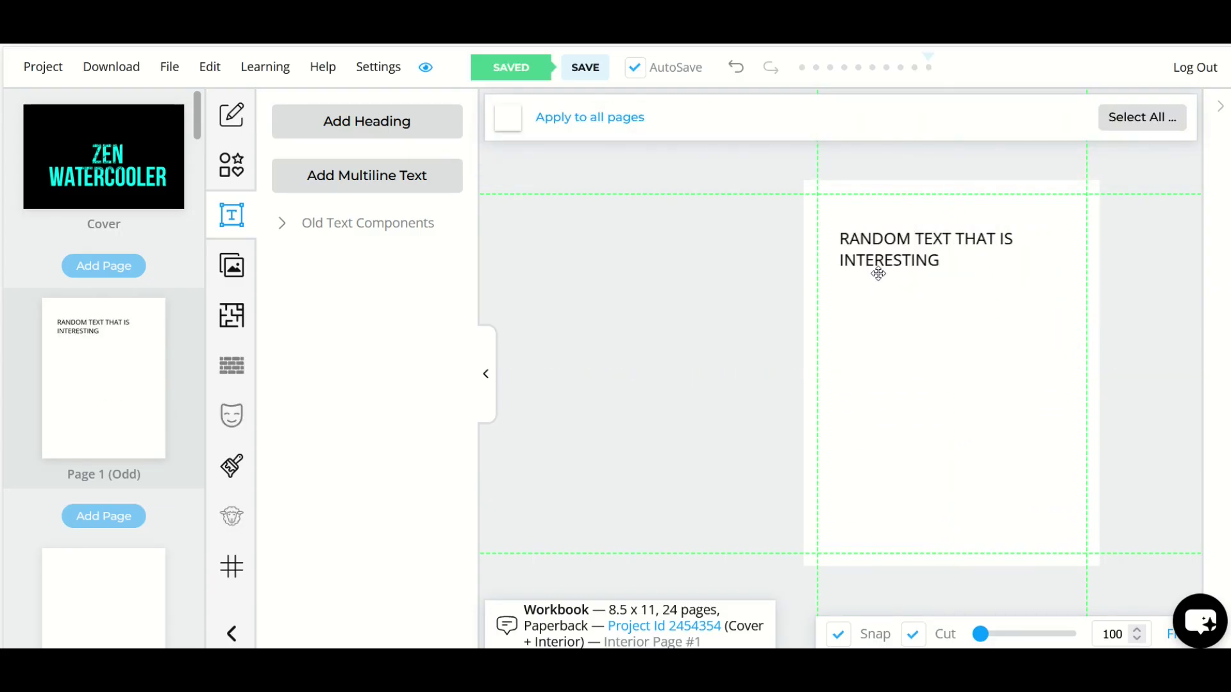
pyautogui.click(879, 274)
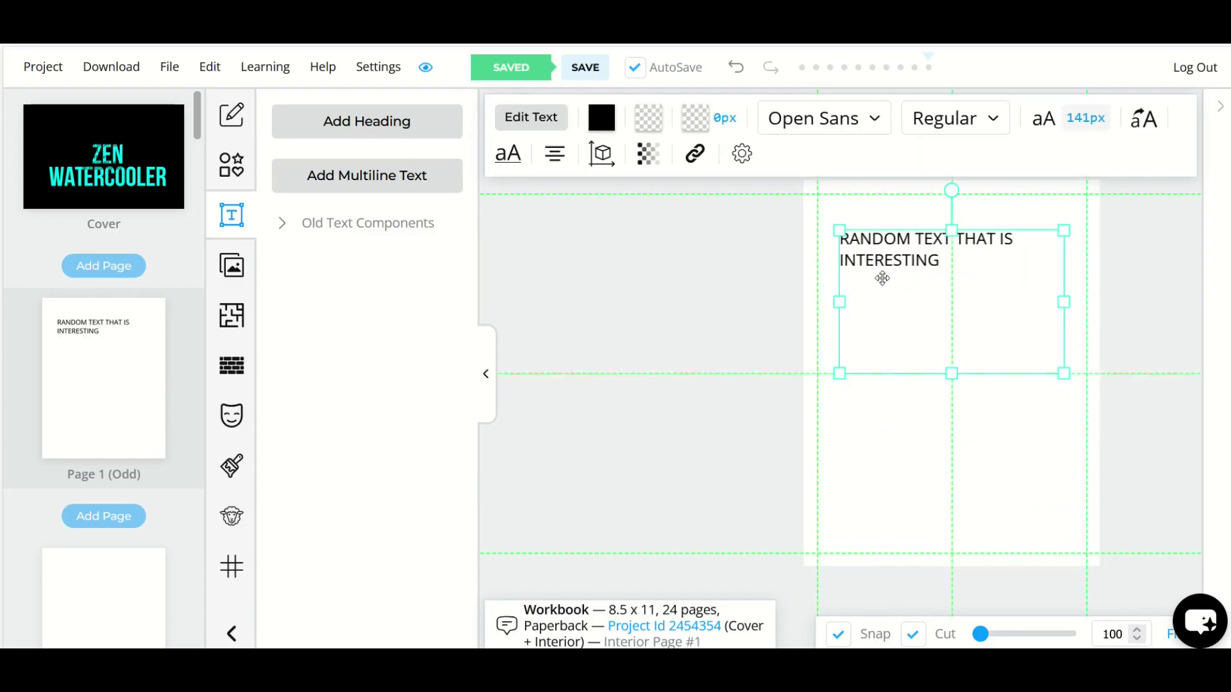
pyautogui.moveTo(882, 278); pyautogui.dragTo(890, 316)
pyautogui.moveTo(1076, 420); pyautogui.dragTo(1021, 404)
pyautogui.doubleClick(932, 311)
pyautogui.doubleClick(933, 310)
# Set all Page 1 text to size 332, line height 151% and character spacing 72
pyautogui.tripleClick(933, 311)
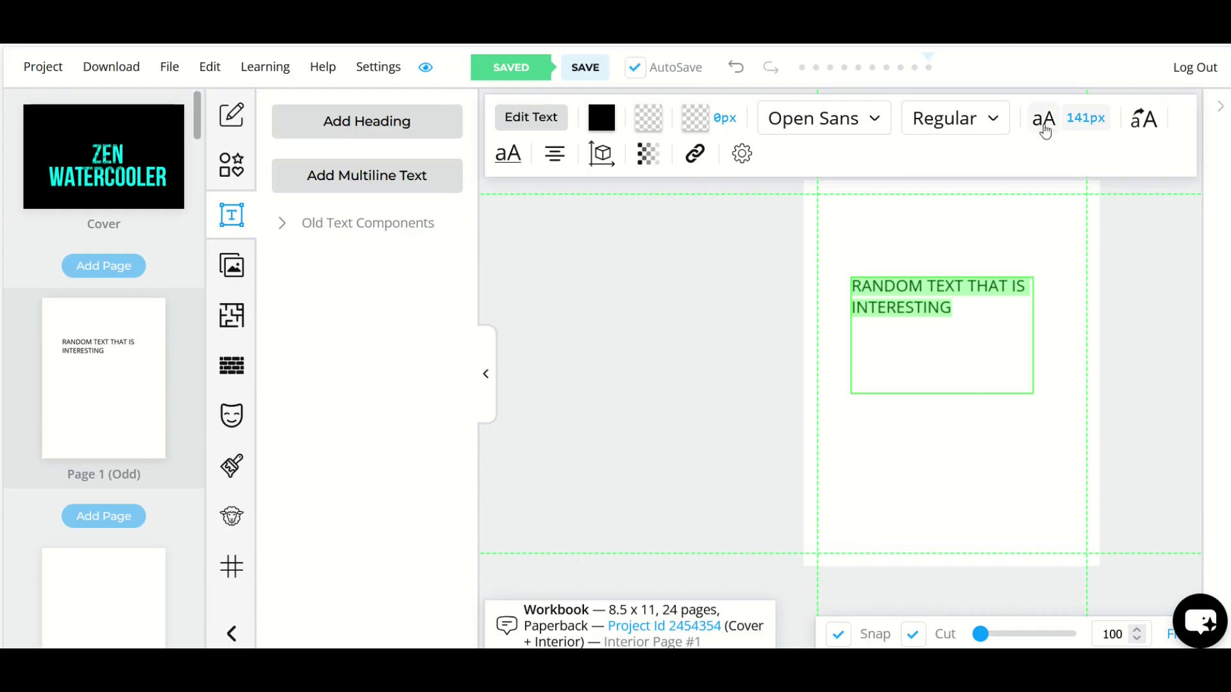
pyautogui.click(1085, 118)
pyautogui.moveTo(479, 283); pyautogui.dragTo(521, 359)
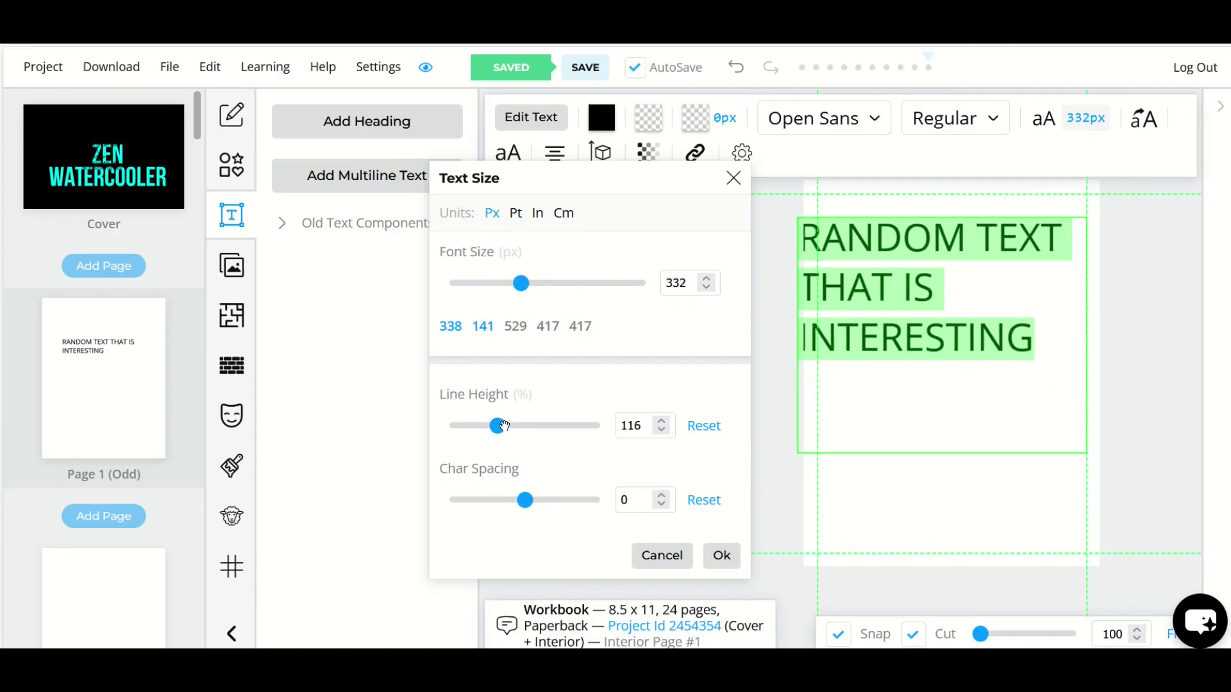
pyautogui.moveTo(504, 426); pyautogui.dragTo(543, 507)
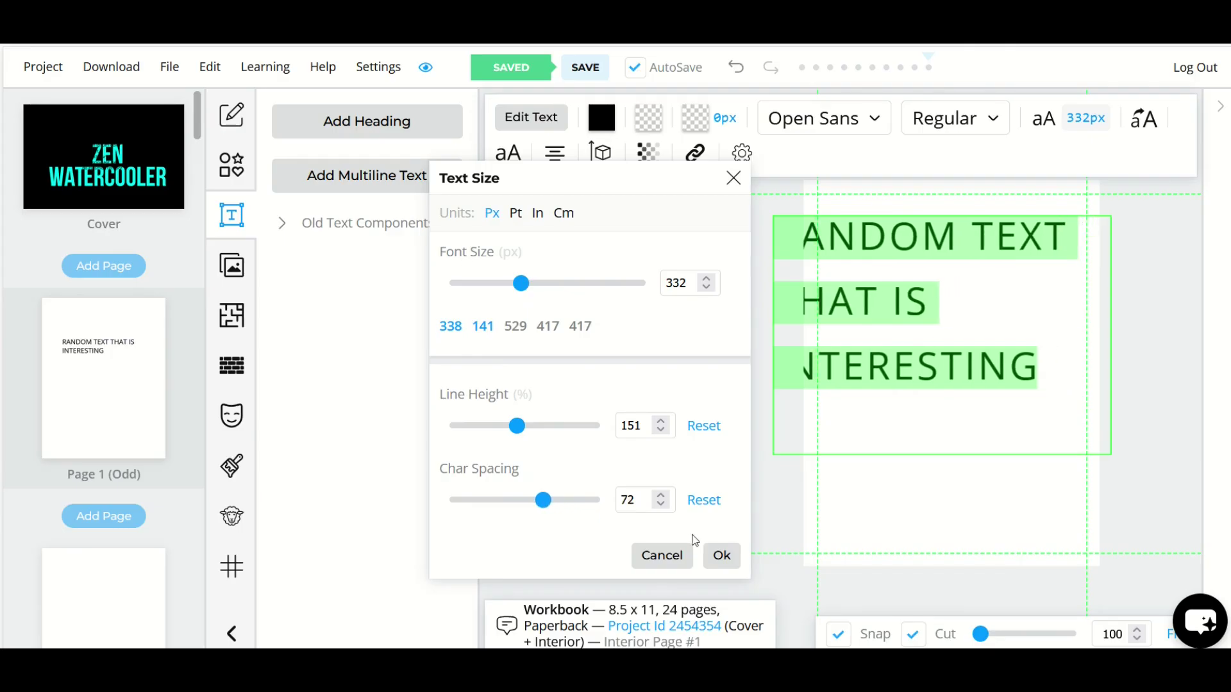
pyautogui.click(720, 554)
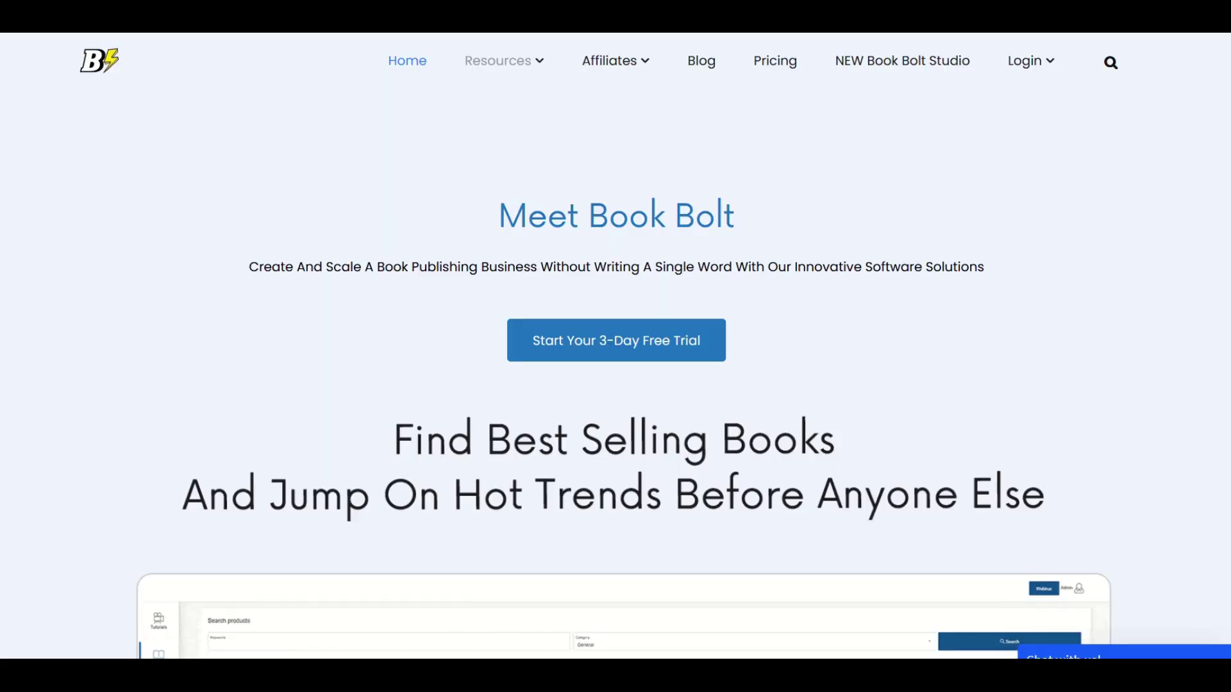
pyautogui.scroll(-2, 616, 347)
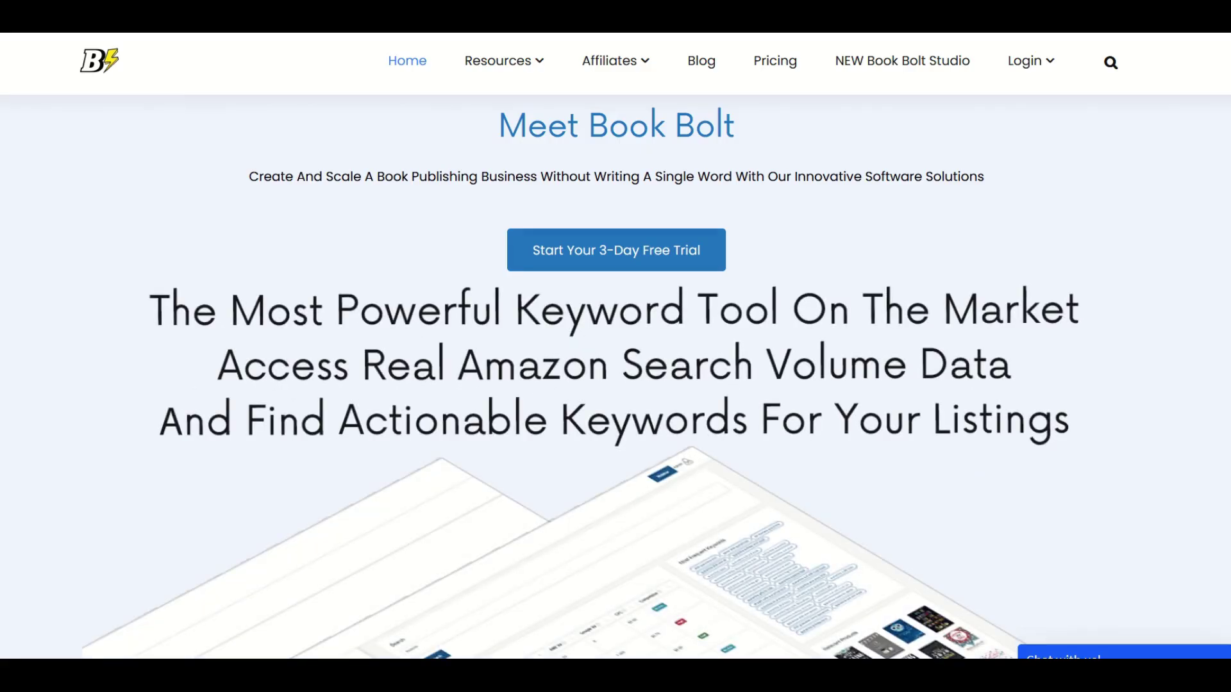
pyautogui.scroll(-10, 615, 346)
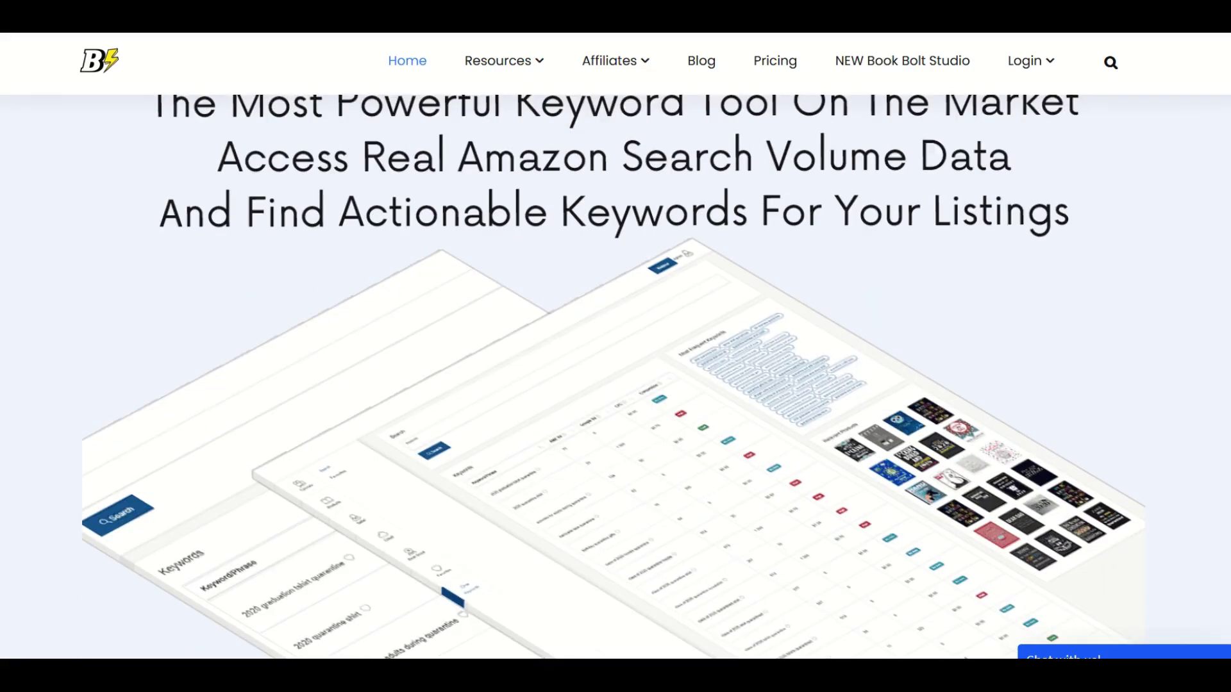
pyautogui.scroll(-3, 616, 377)
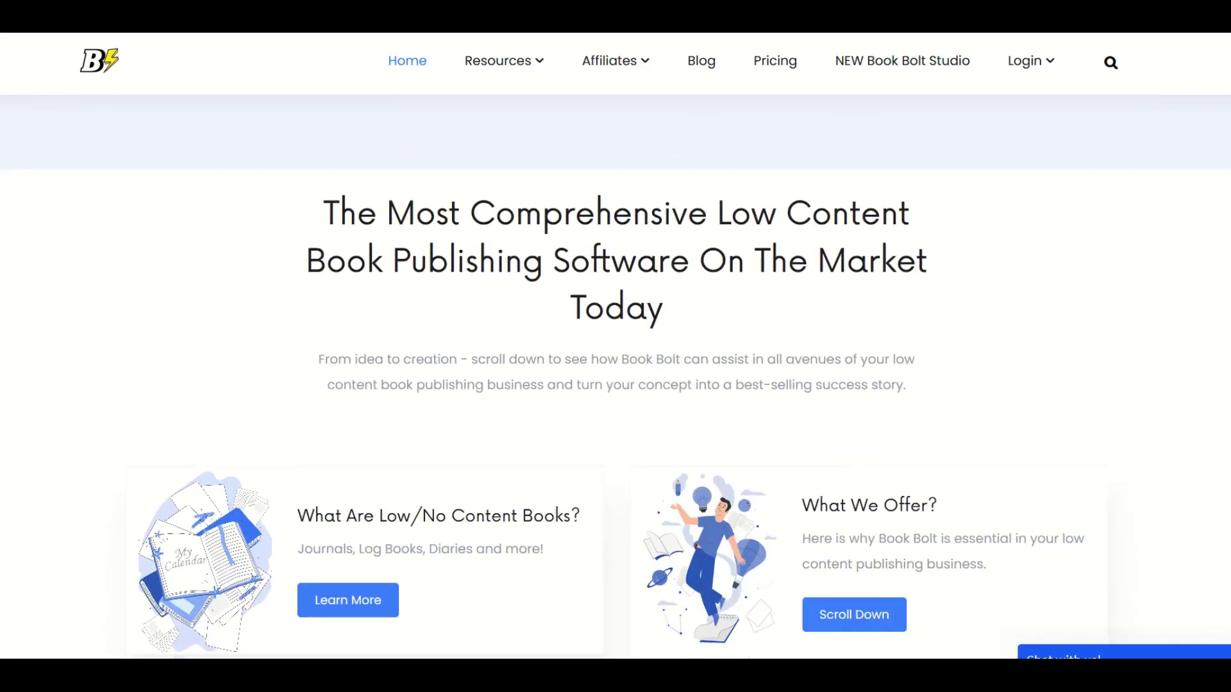
pyautogui.scroll(-10, 615, 377)
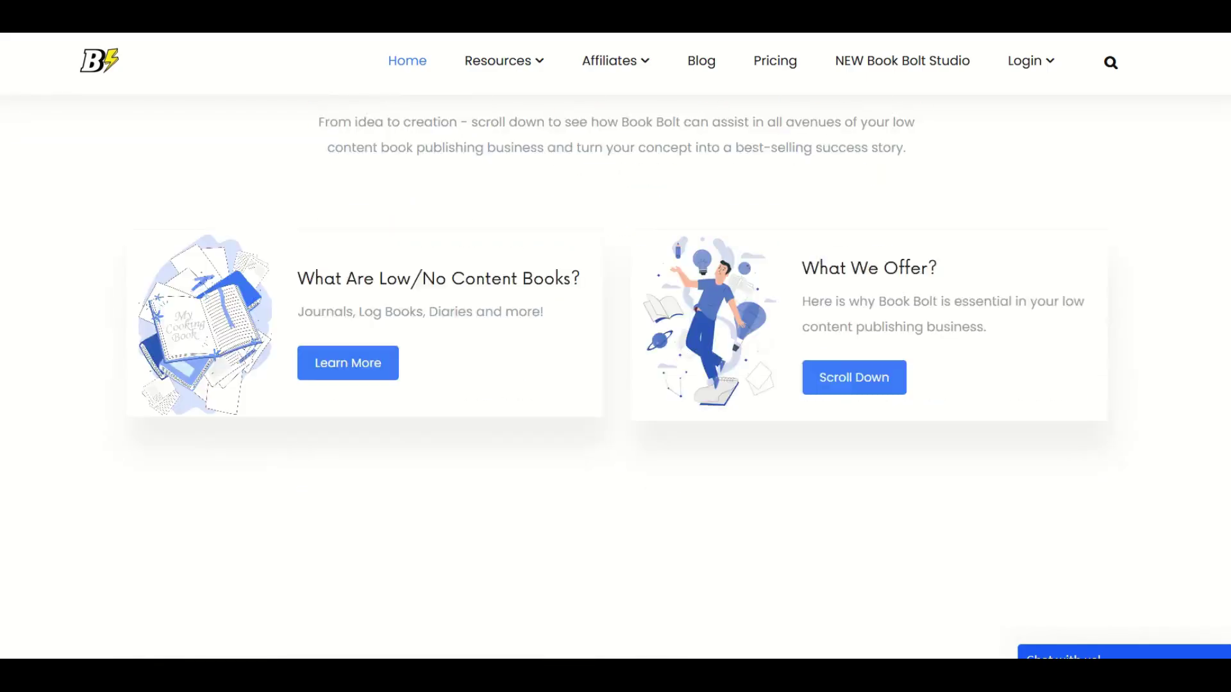
pyautogui.scroll(-1, 616, 377)
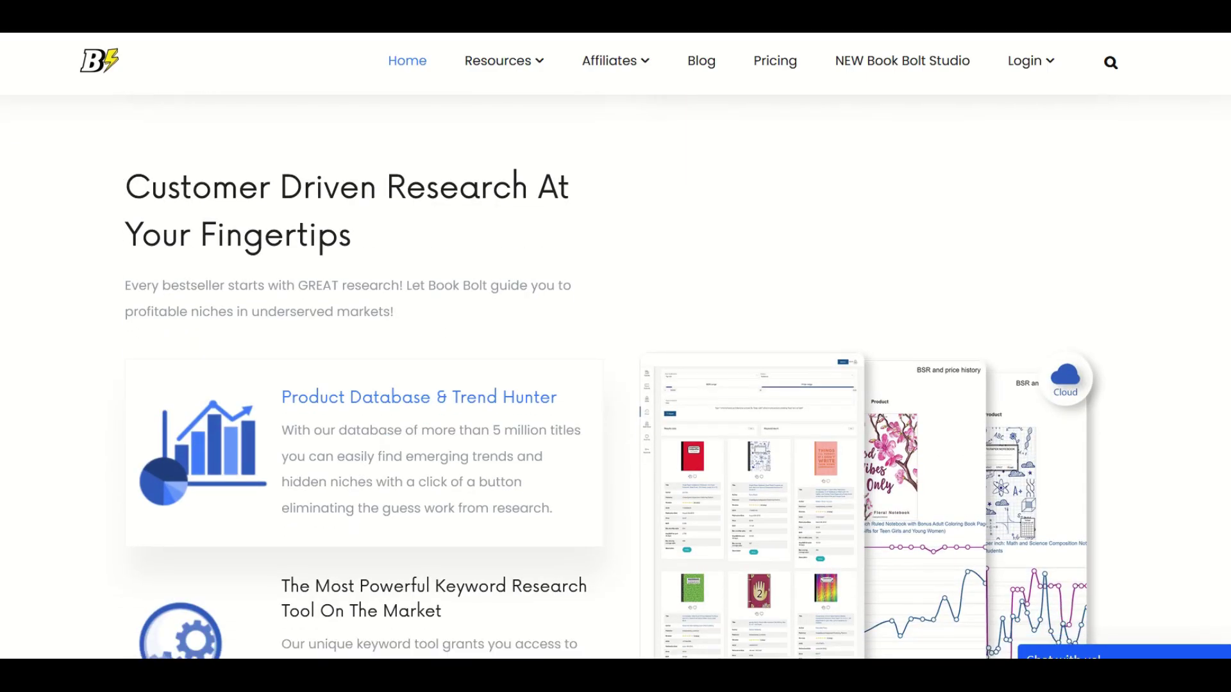
pyautogui.scroll(-1, 616, 377)
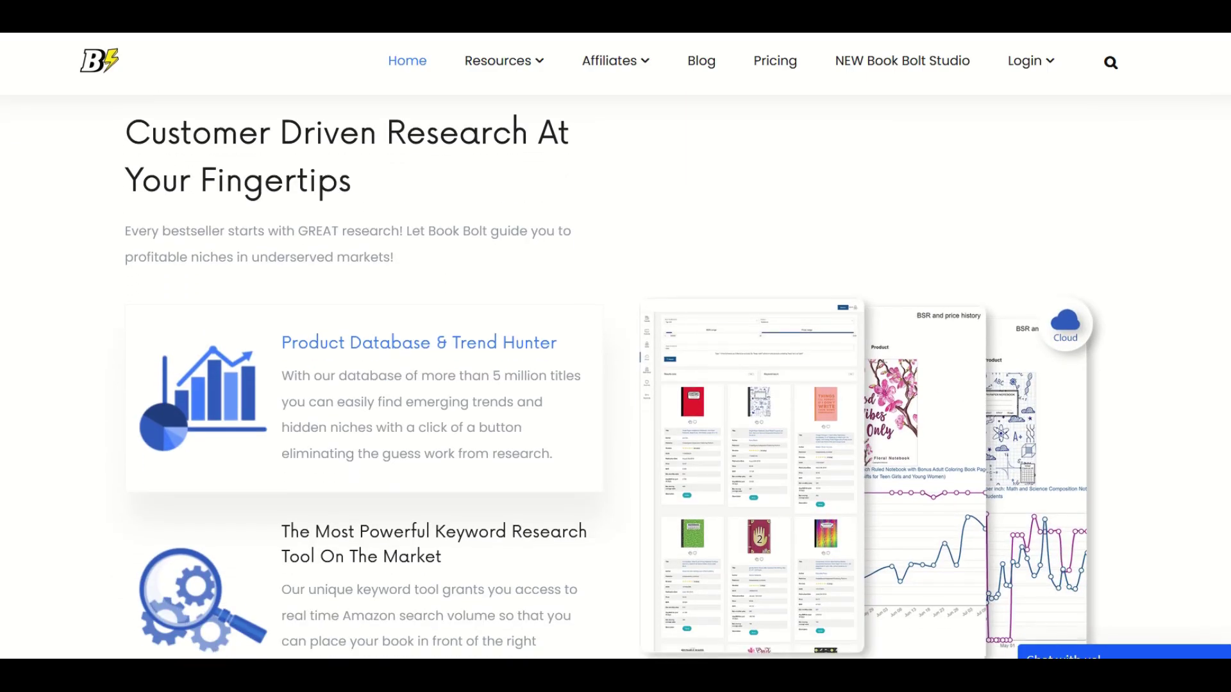